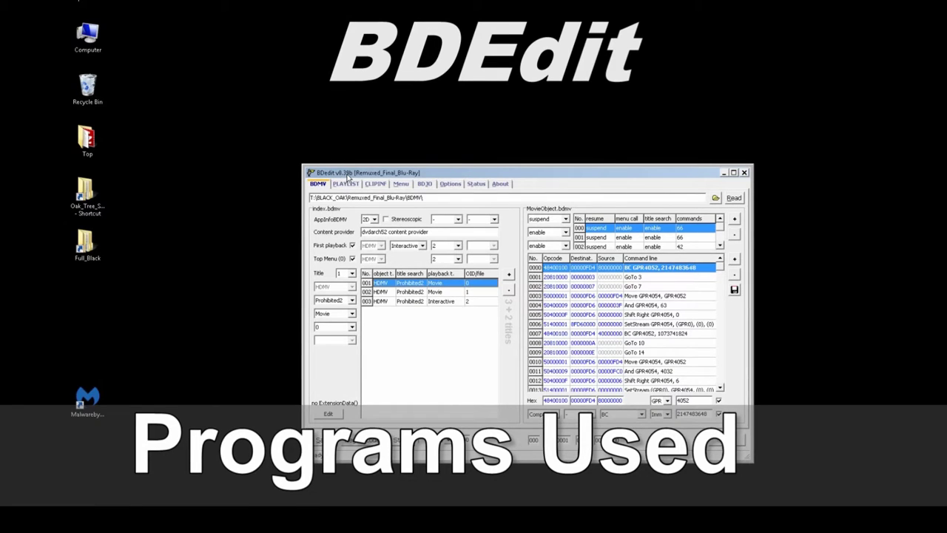
# Minimize the BDEdit, DAEMON Tools Ultra and tsMuxeR GUI windows to clear the desktop
pyautogui.click(723, 172)
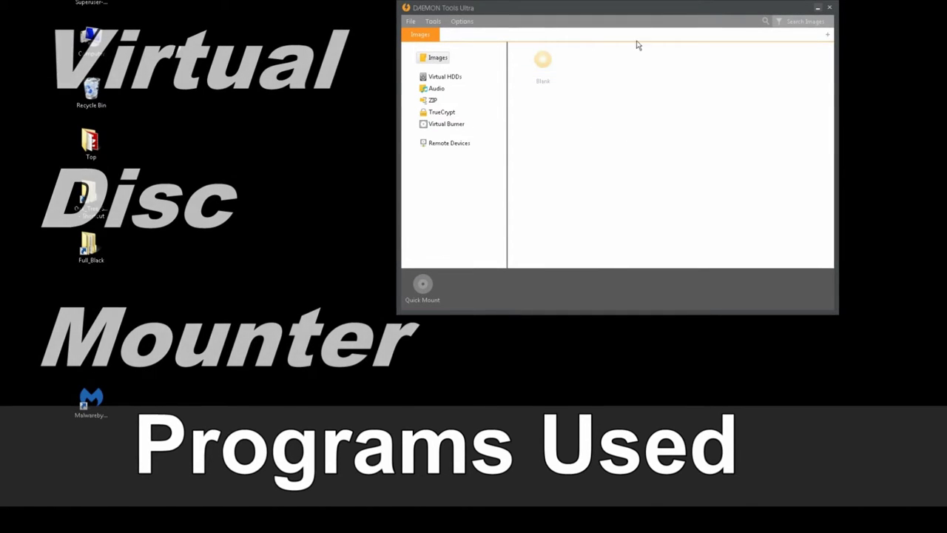
pyautogui.click(816, 8)
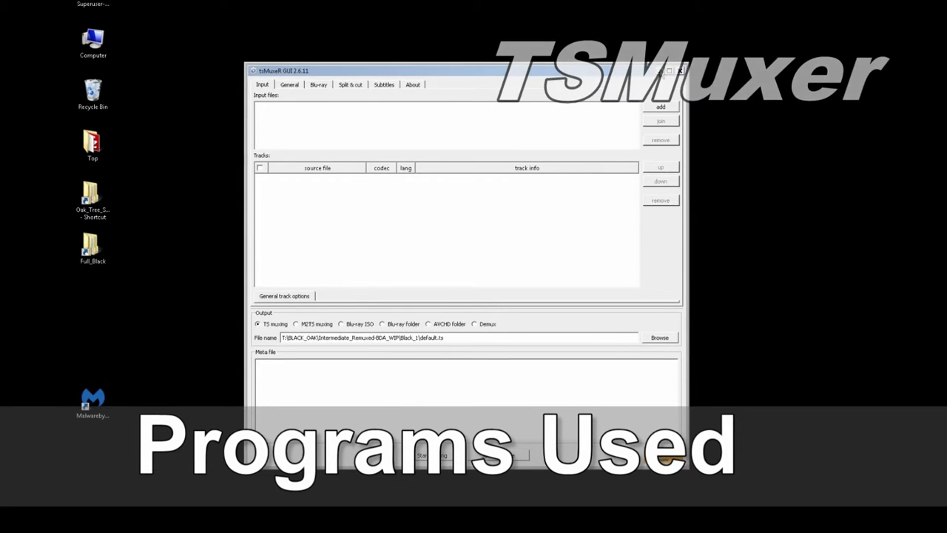
pyautogui.click(659, 72)
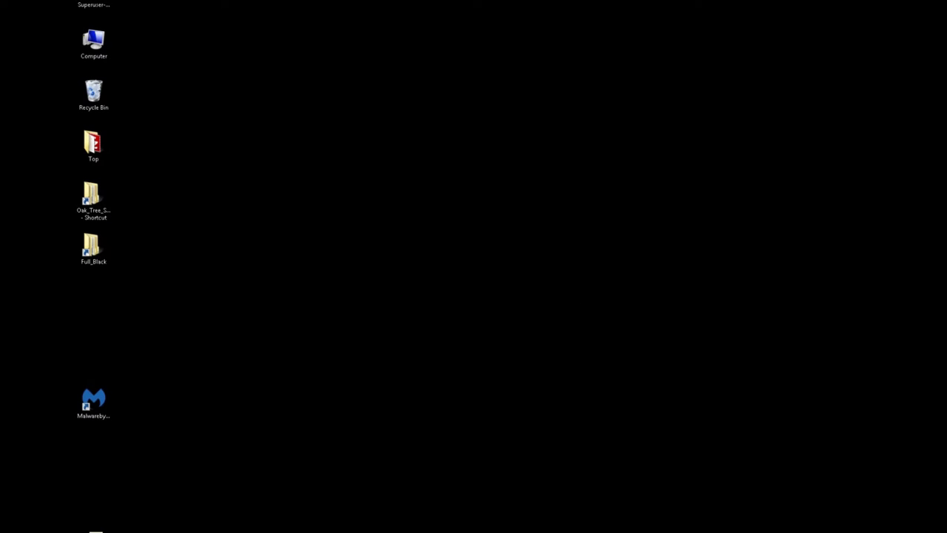
# Launch DVD Architect Pro from the Start menu and open the Black_Sample_DVD_to_BDA.dar project
pyautogui.click(96, 531)
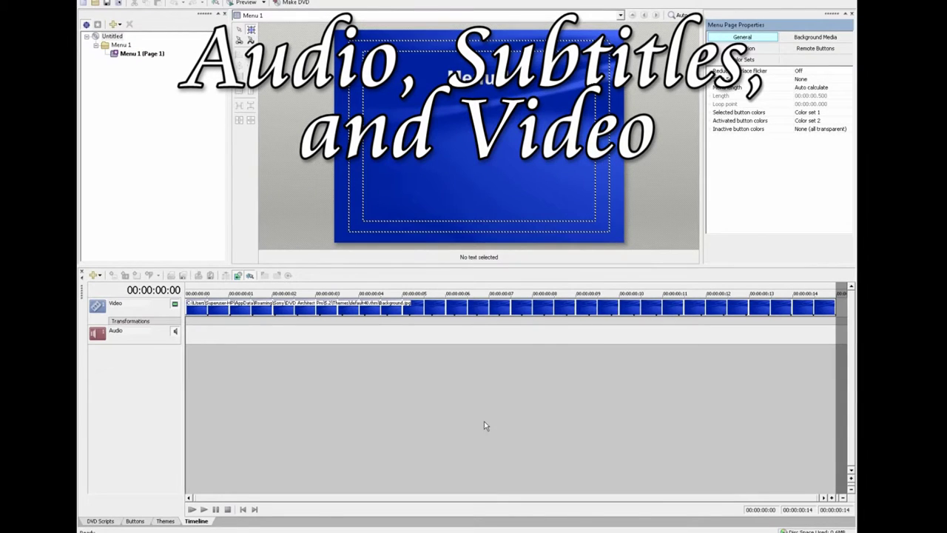
pyautogui.click(92, 2)
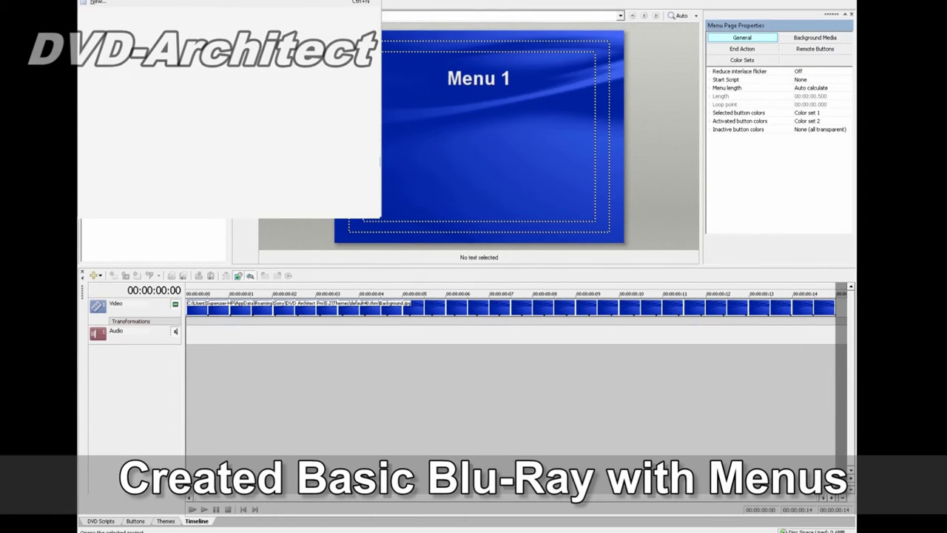
pyautogui.click(322, 177)
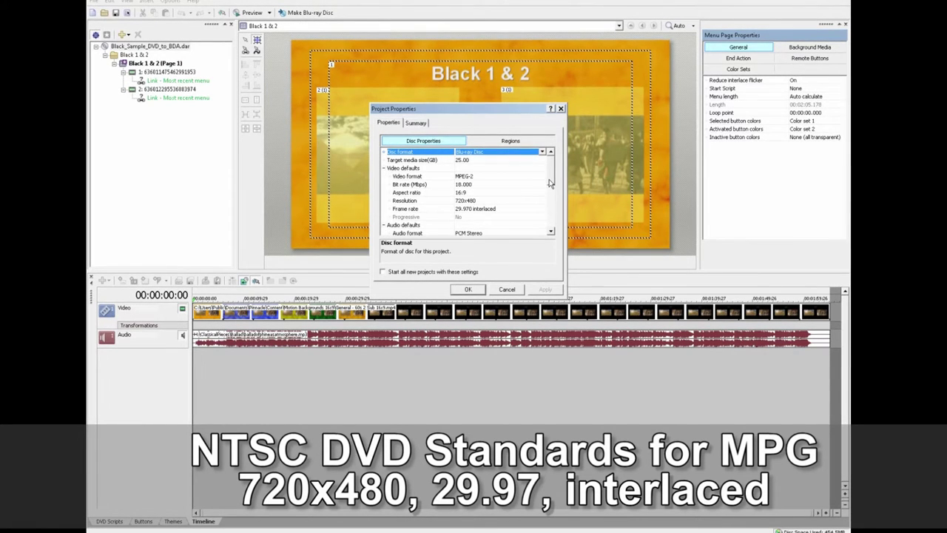
# Review the Disc Properties list, including PCM Stereo 16-bit 48,000 Hz audio, then close Project Properties
pyautogui.moveTo(551, 184); pyautogui.dragTo(548, 201)
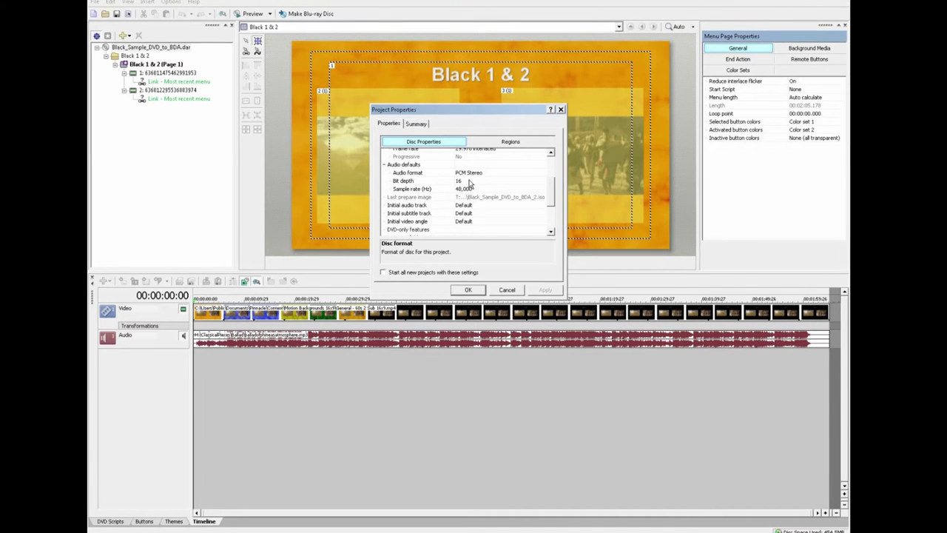
pyautogui.moveTo(551, 191); pyautogui.dragTo(549, 165)
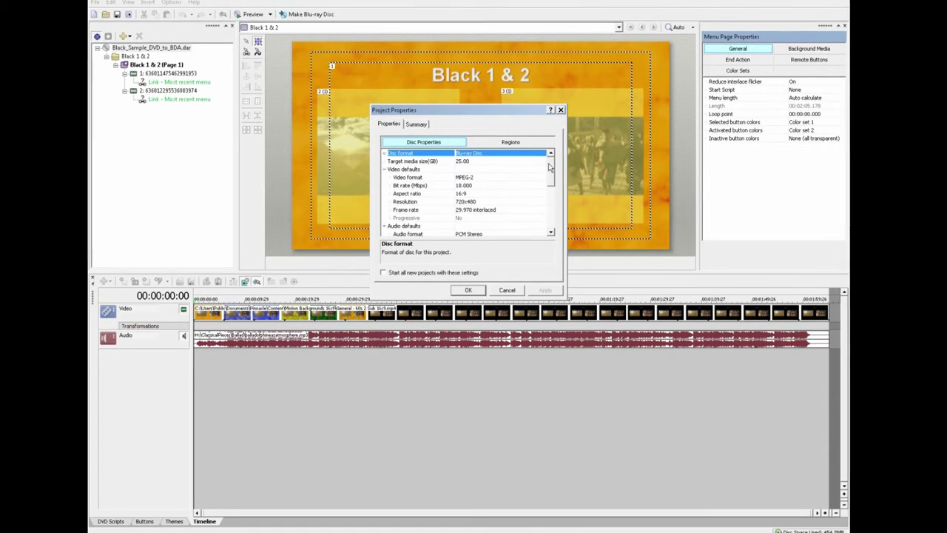
pyautogui.moveTo(470, 289); pyautogui.dragTo(544, 286)
pyautogui.scroll(-5, 548, 178)
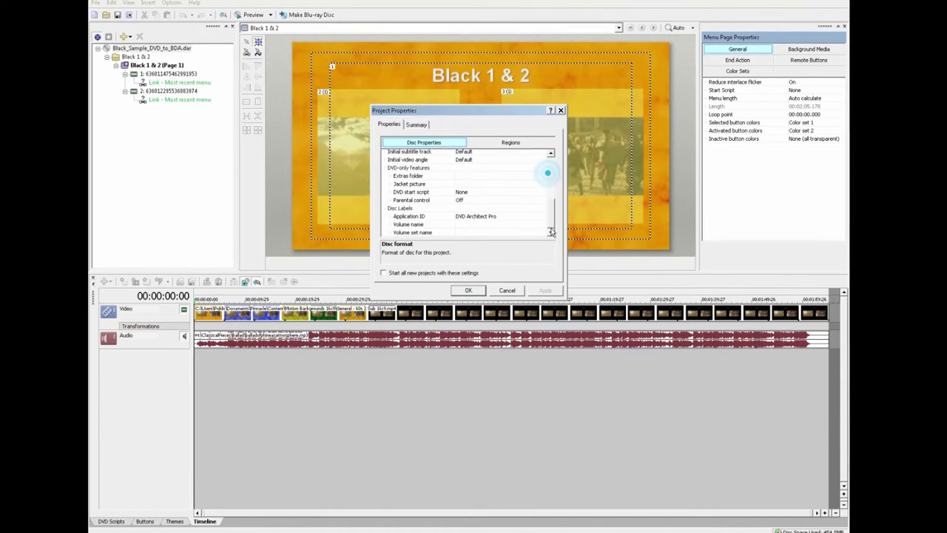
pyautogui.moveTo(551, 215); pyautogui.dragTo(529, 199)
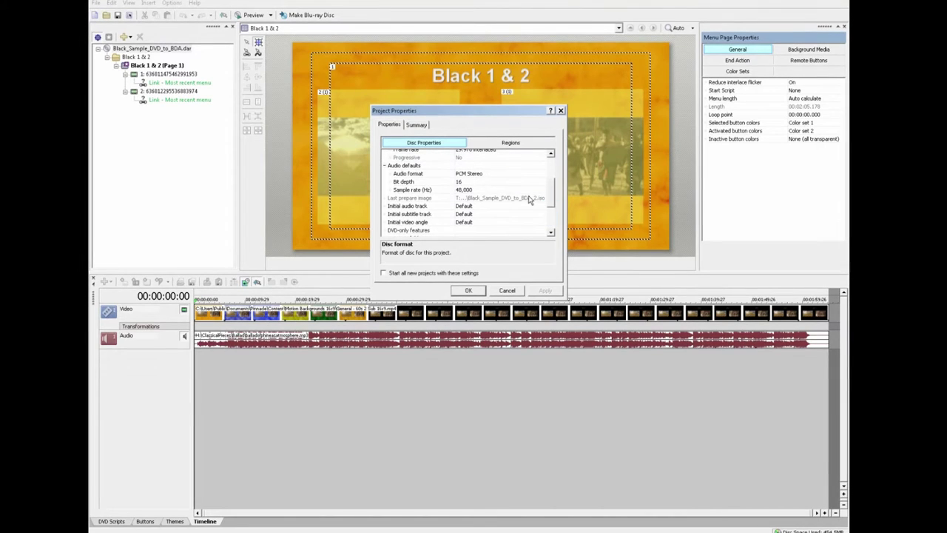
pyautogui.click(469, 290)
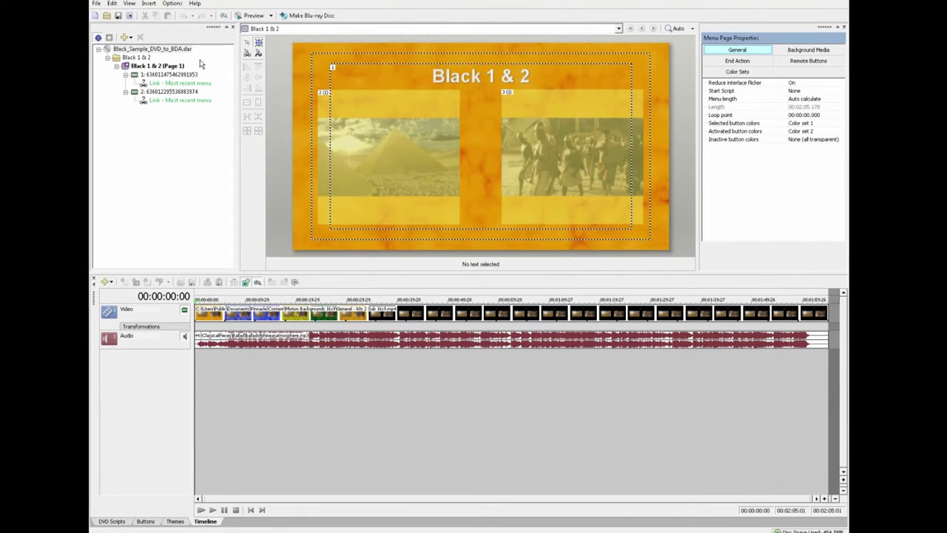
pyautogui.click(429, 151)
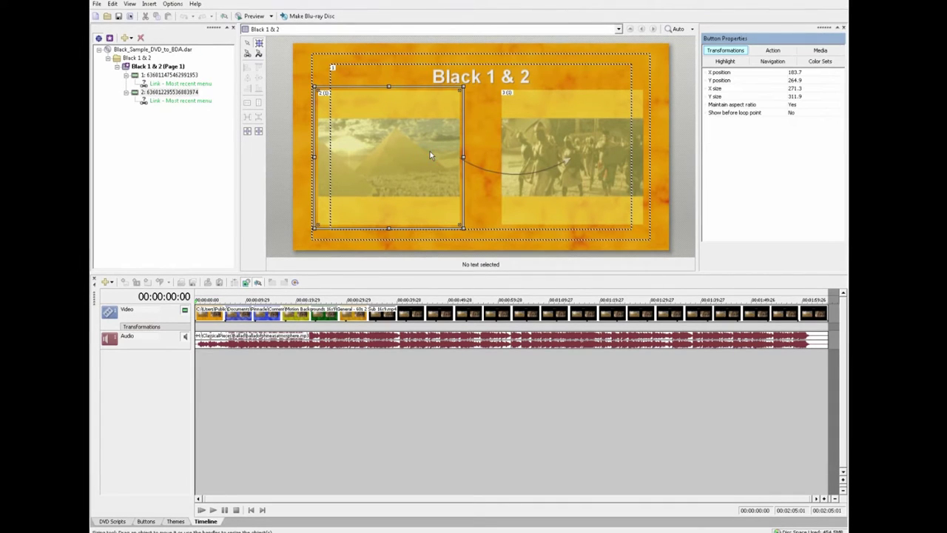
pyautogui.click(379, 153)
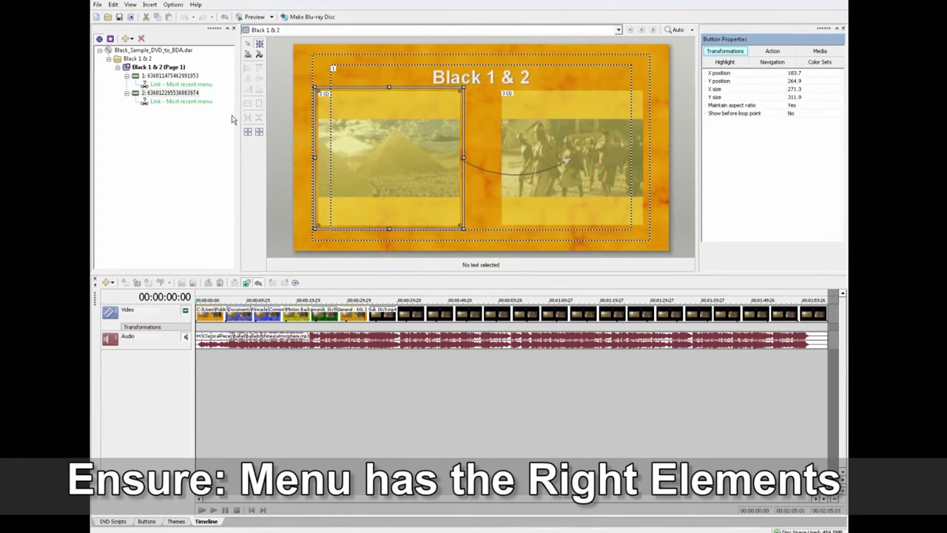
pyautogui.click(180, 77)
pyautogui.click(178, 102)
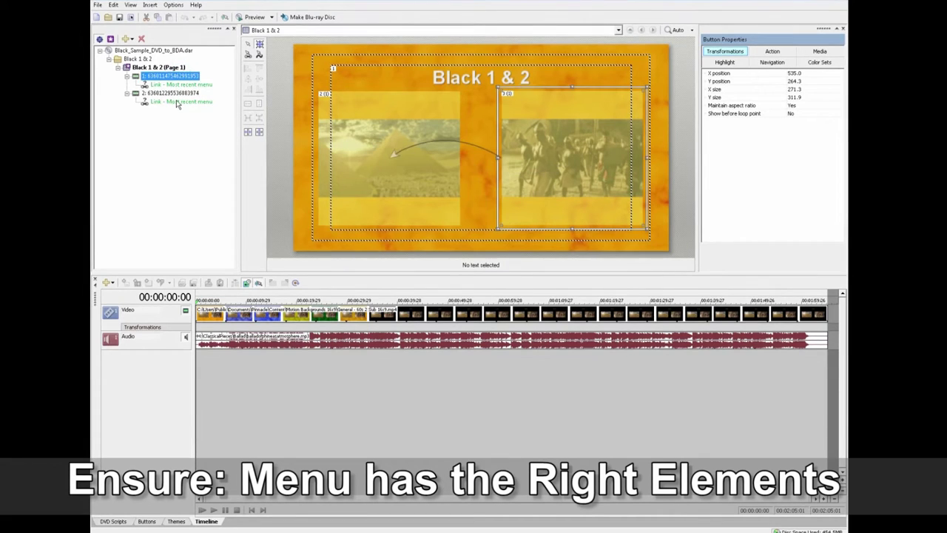
pyautogui.click(175, 94)
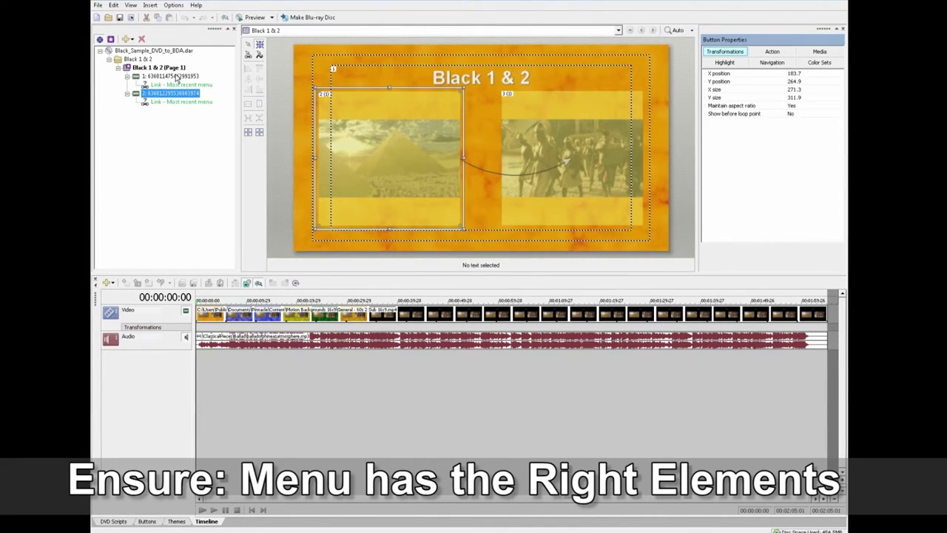
pyautogui.click(178, 78)
pyautogui.click(176, 94)
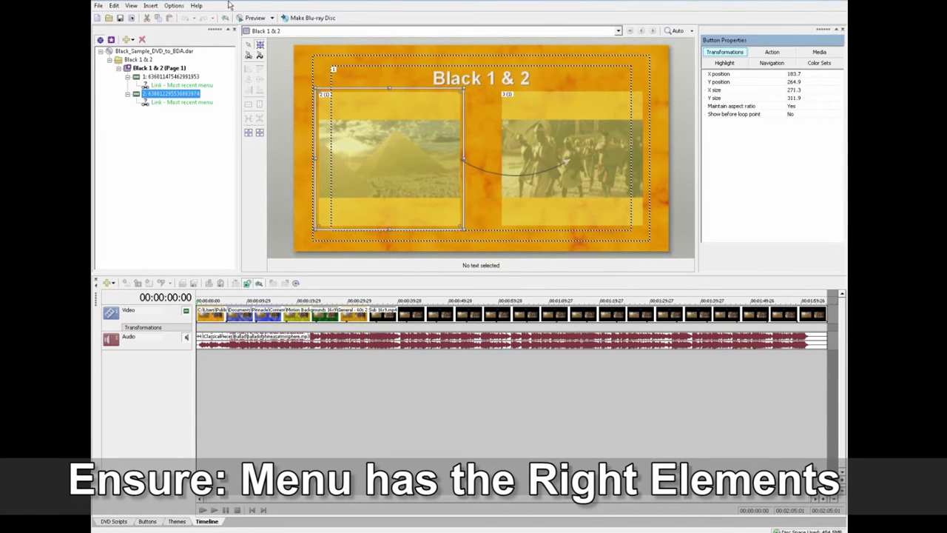
pyautogui.click(303, 70)
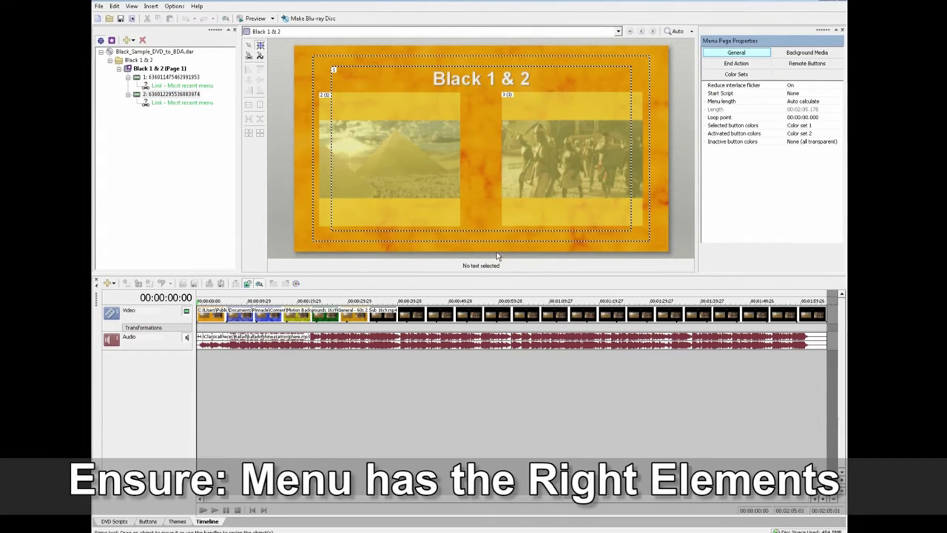
pyautogui.click(417, 162)
pyautogui.click(555, 164)
pyautogui.click(416, 162)
pyautogui.click(529, 160)
pyautogui.click(404, 161)
pyautogui.click(520, 146)
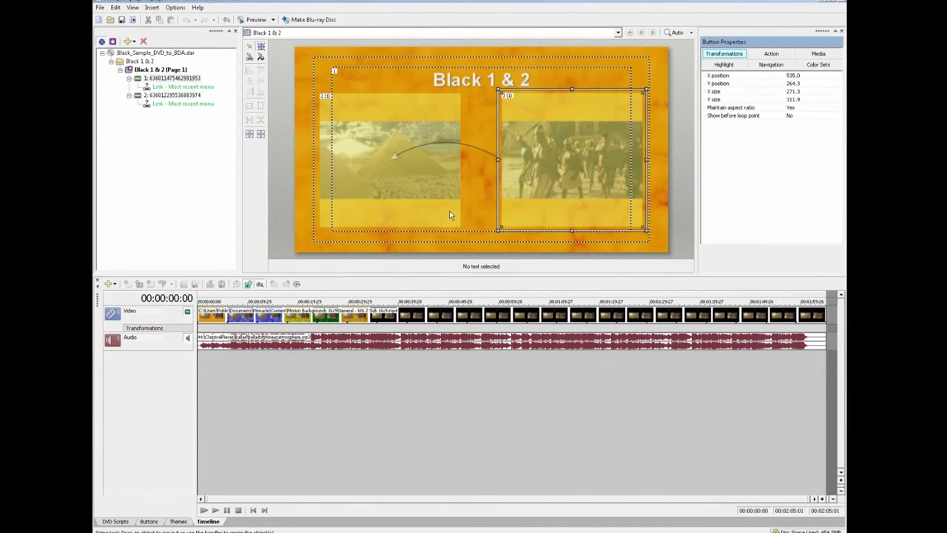
pyautogui.click(300, 213)
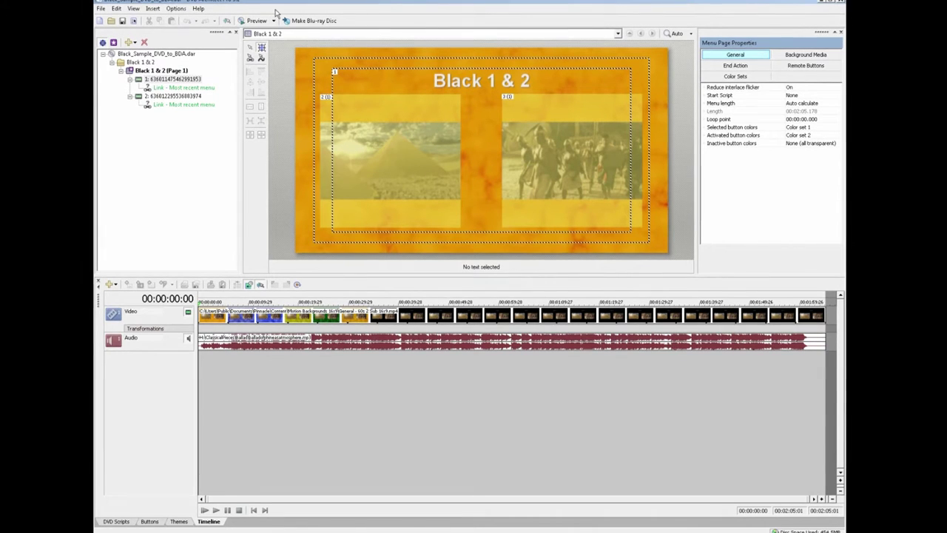
pyautogui.click(273, 21)
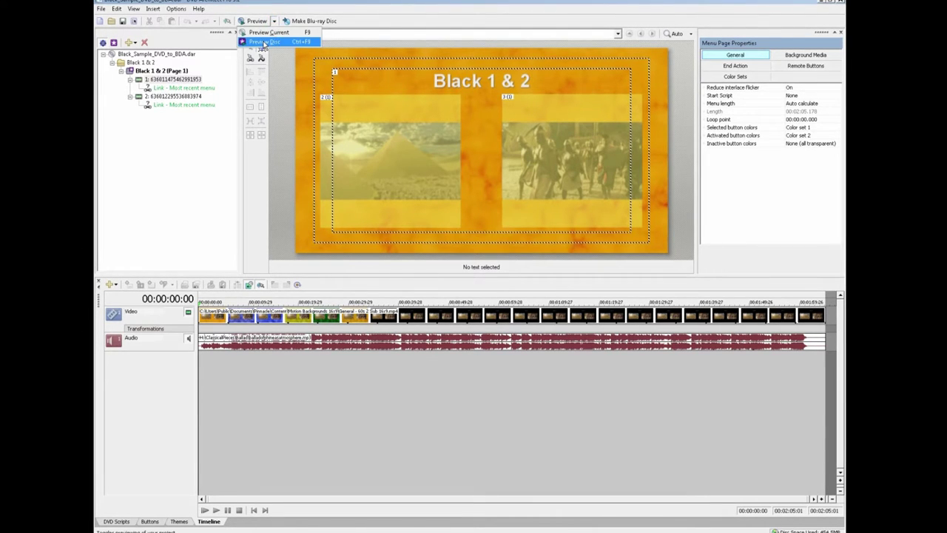
# Preview the Black 1 & 2 menu, switching highlights, then play and stop the pyramid title
pyautogui.click(269, 33)
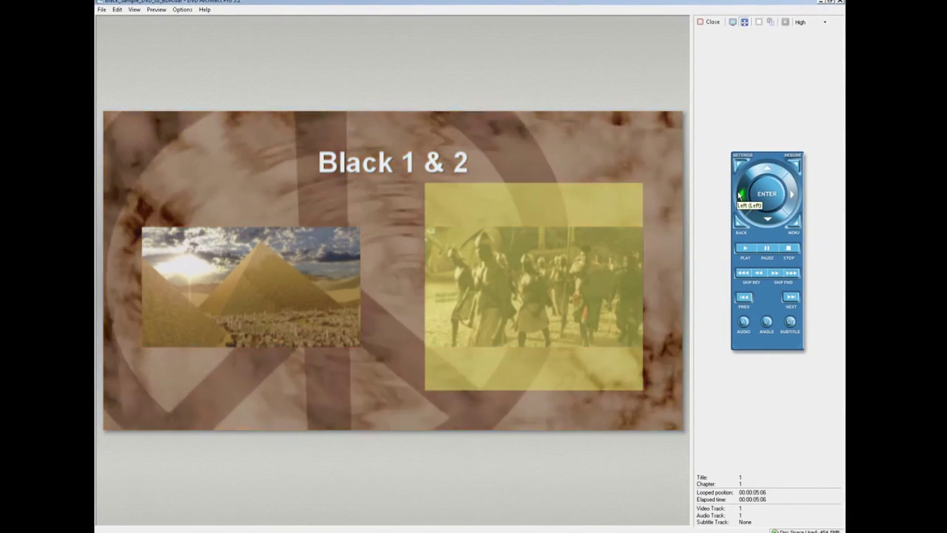
pyautogui.click(791, 195)
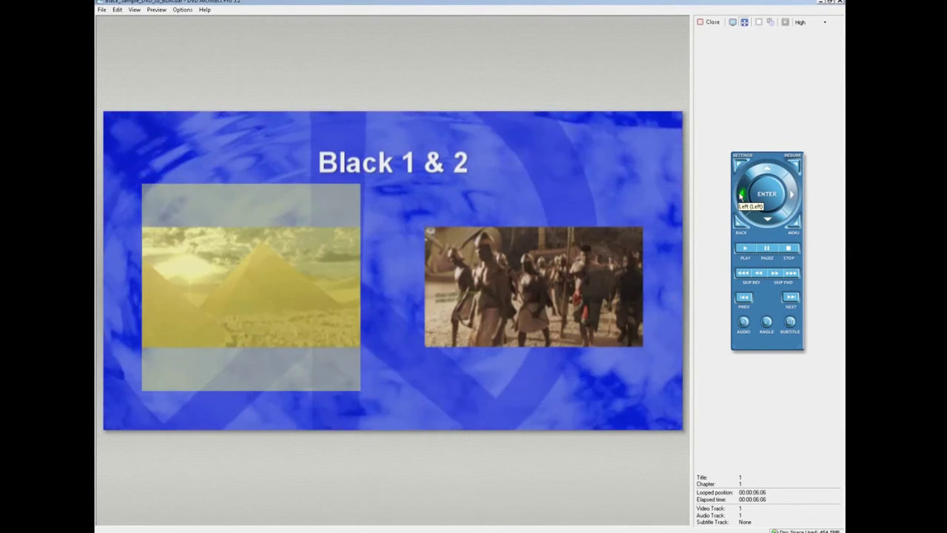
pyautogui.click(790, 194)
pyautogui.click(763, 198)
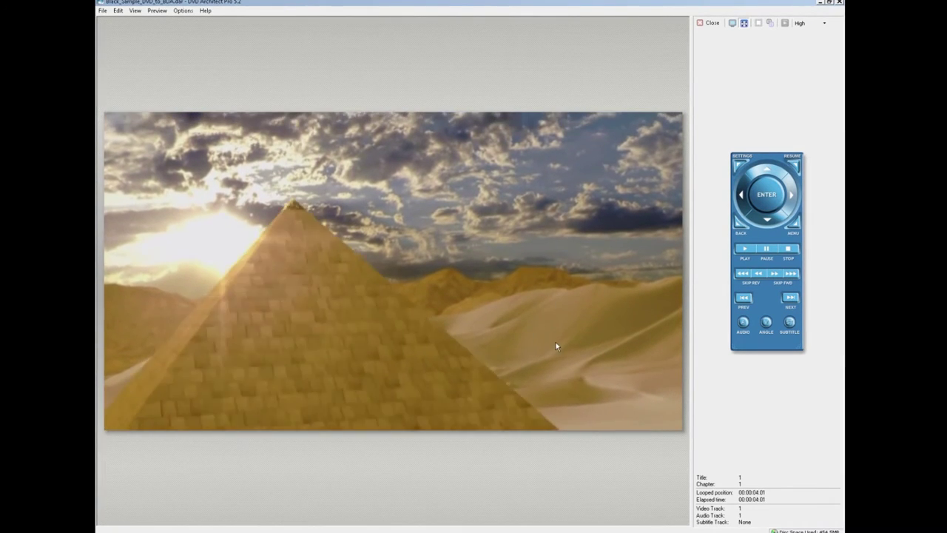
pyautogui.click(790, 250)
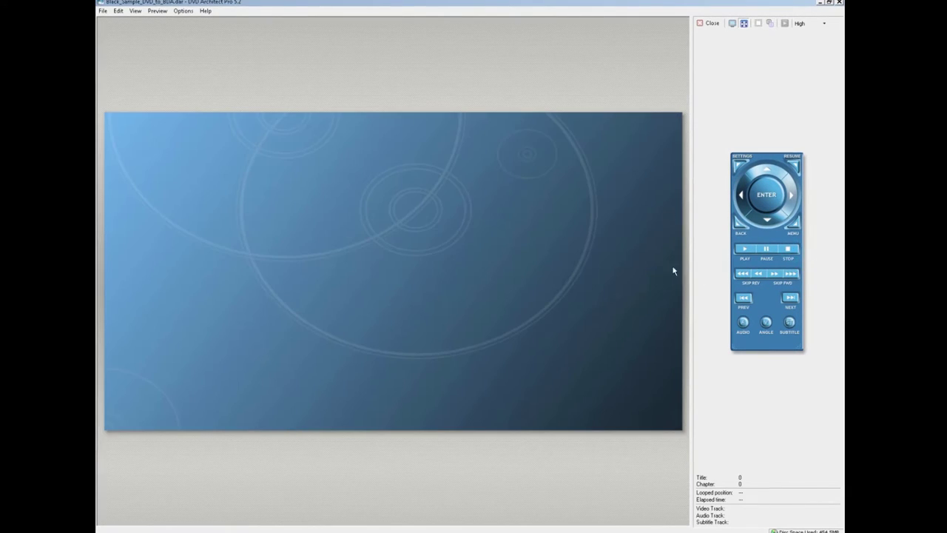
# Close the preview player, start a new untitled project and exit DVD Architect Pro
pyautogui.click(706, 23)
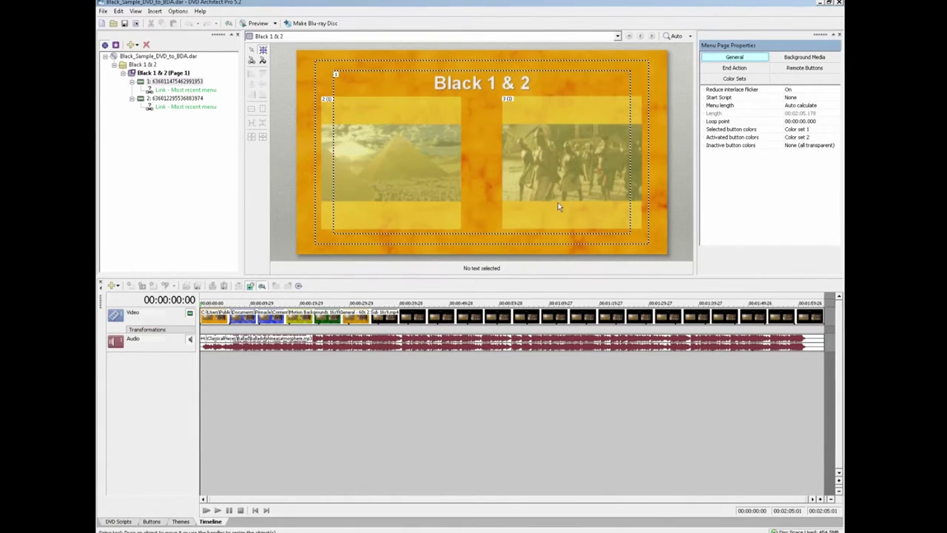
pyautogui.click(102, 23)
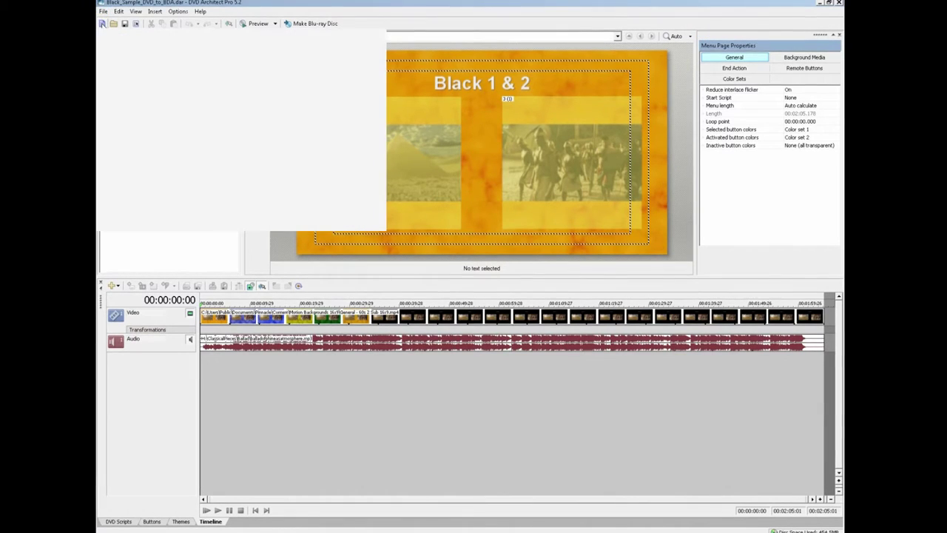
pyautogui.click(103, 11)
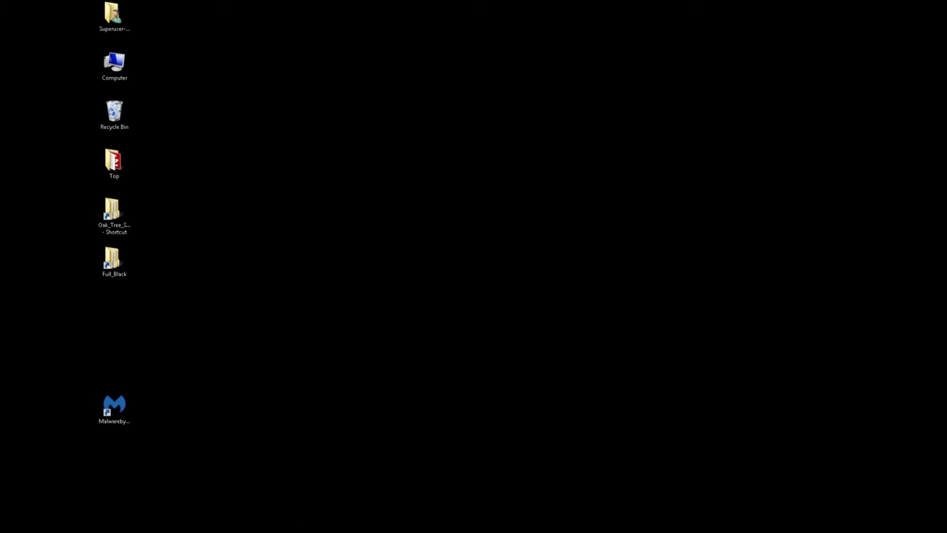
# Position the blank Notepad window higher up and move DAEMON Tools Ultra aside beside it
pyautogui.moveTo(611, 99); pyautogui.dragTo(623, 63)
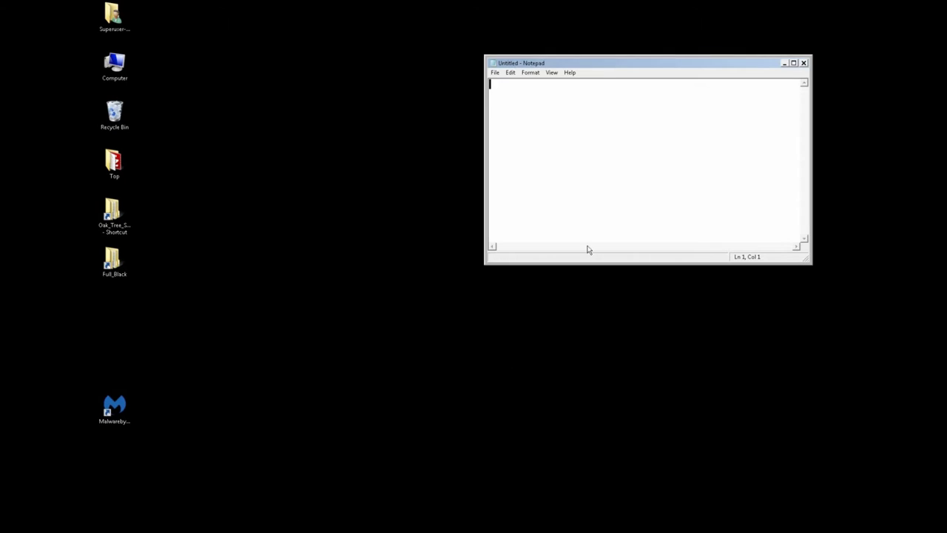
pyautogui.click(574, 83)
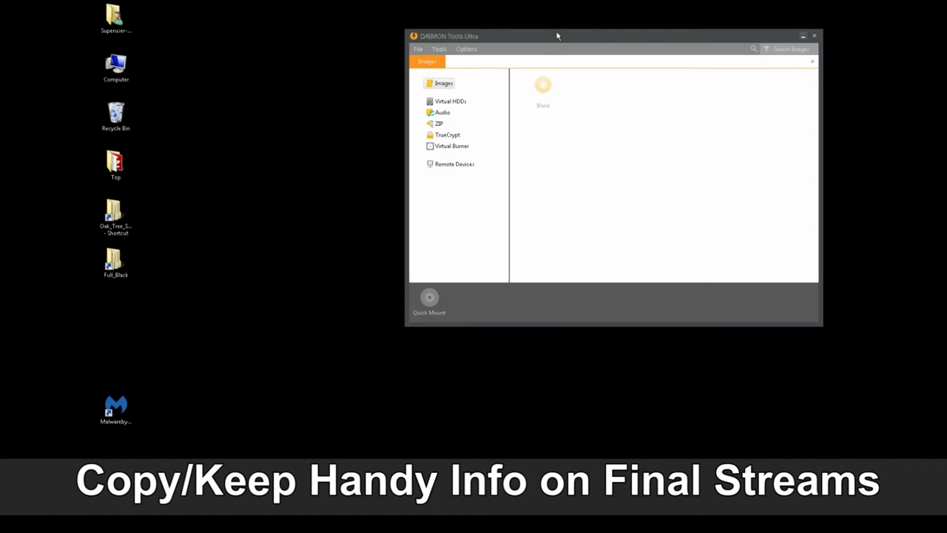
pyautogui.moveTo(557, 36); pyautogui.dragTo(365, 162)
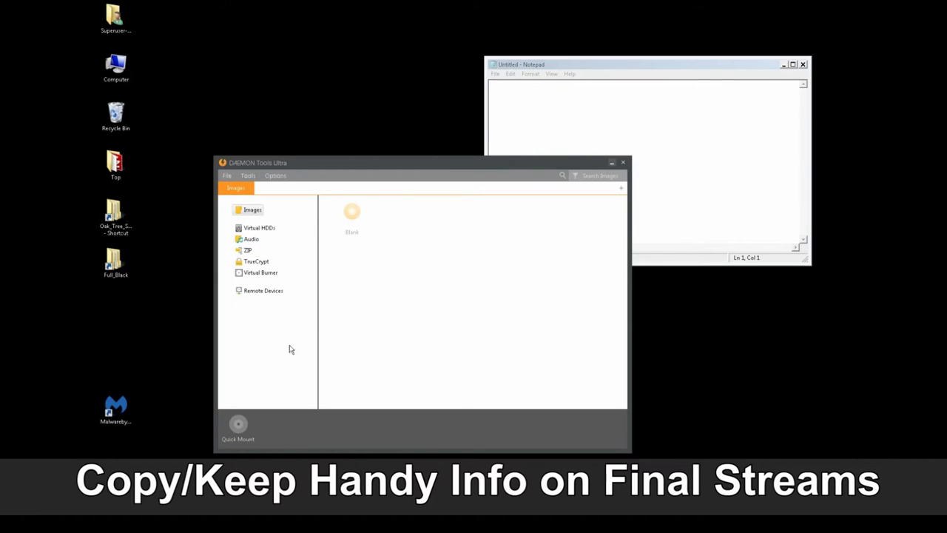
# Quick-mount Black_Sample_DVD_to_BDA_2.iso as drive F: and minimize DAEMON Tools Ultra
pyautogui.click(238, 426)
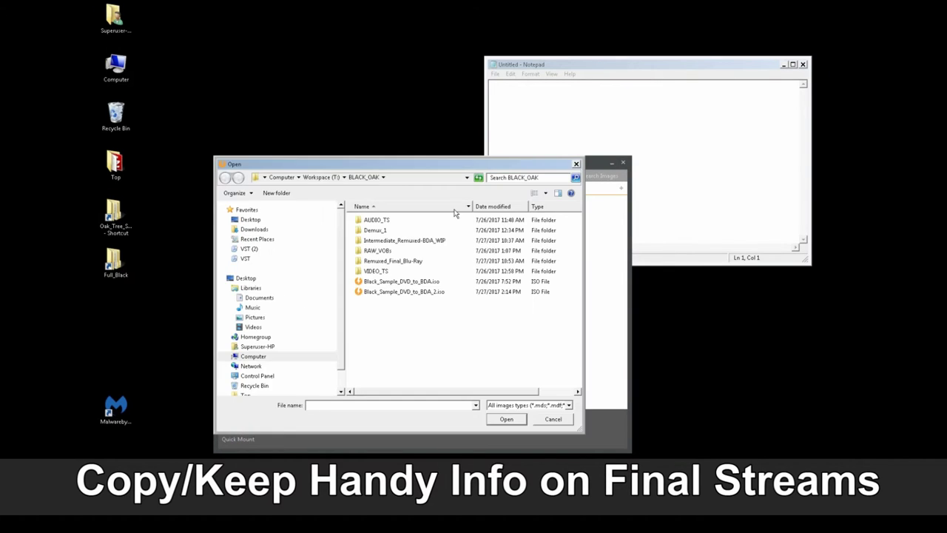
pyautogui.click(378, 293)
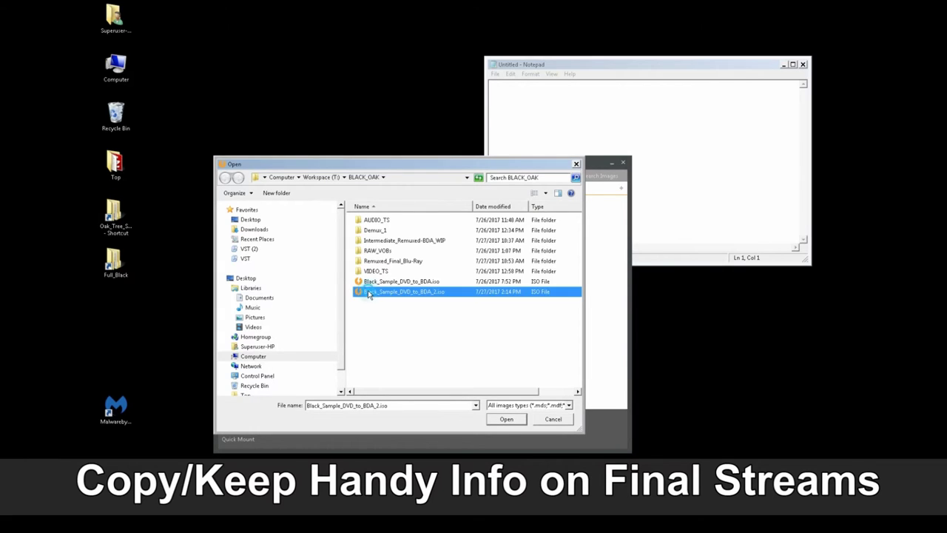
pyautogui.click(505, 420)
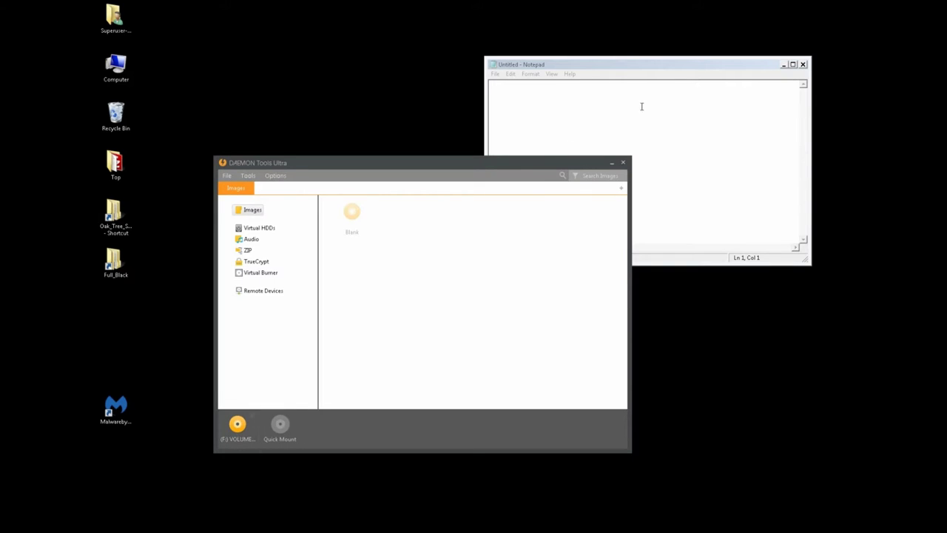
pyautogui.click(610, 161)
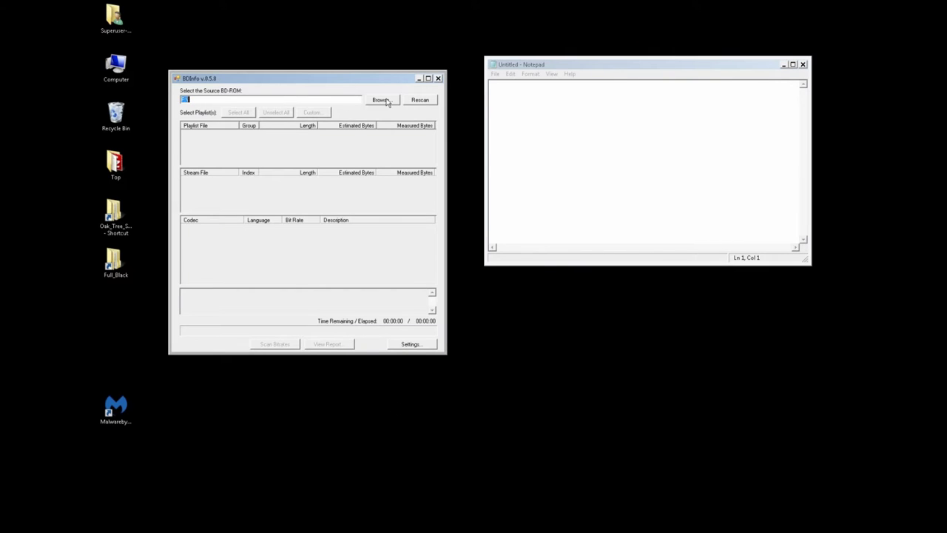
# Scan the mounted BD-ROM drive F: in BDInfo to load its playlists
pyautogui.click(381, 100)
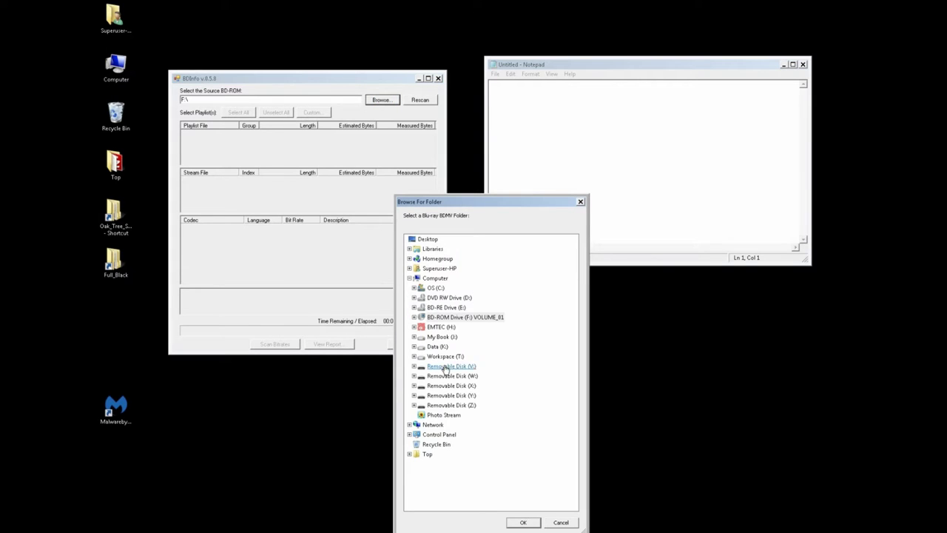
pyautogui.click(443, 318)
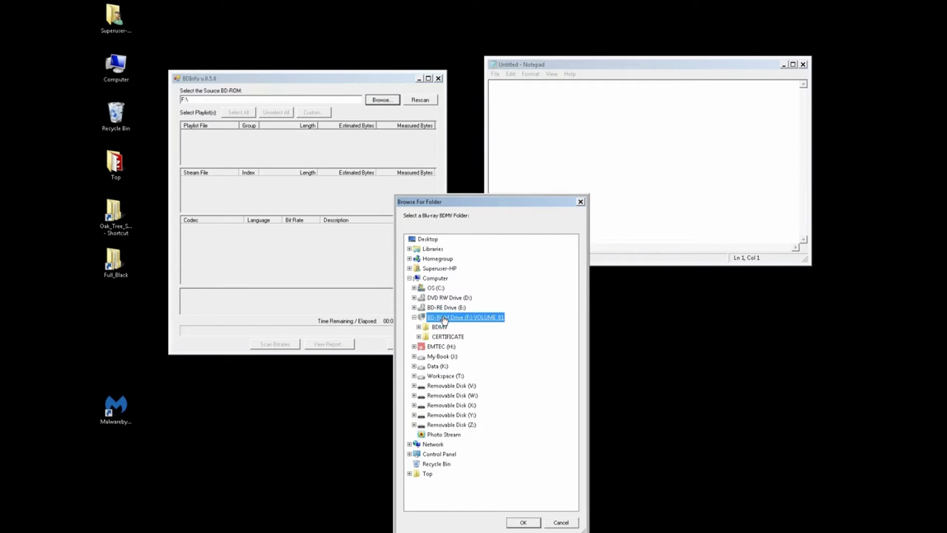
pyautogui.click(522, 523)
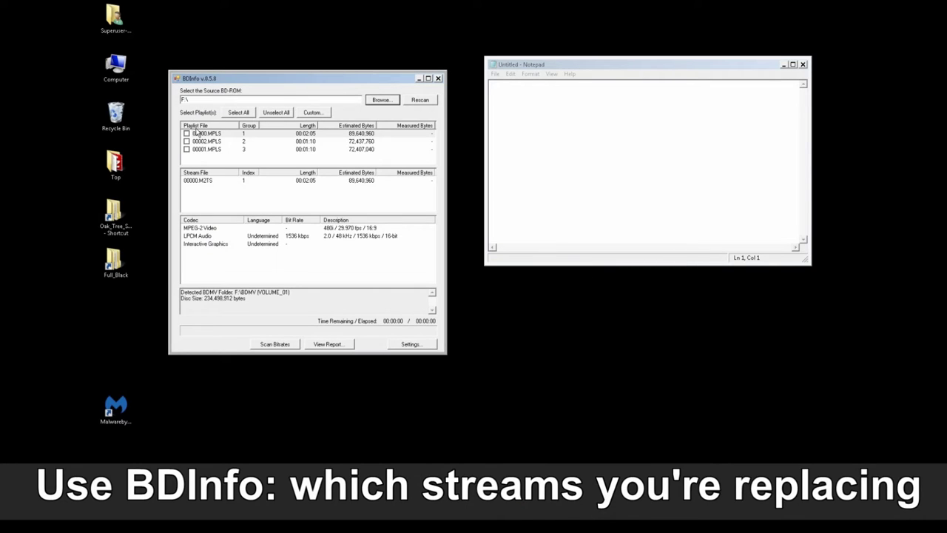
# Inspect the streams of playlists 00000, 00001 and 00002.MPLS
pyautogui.click(202, 135)
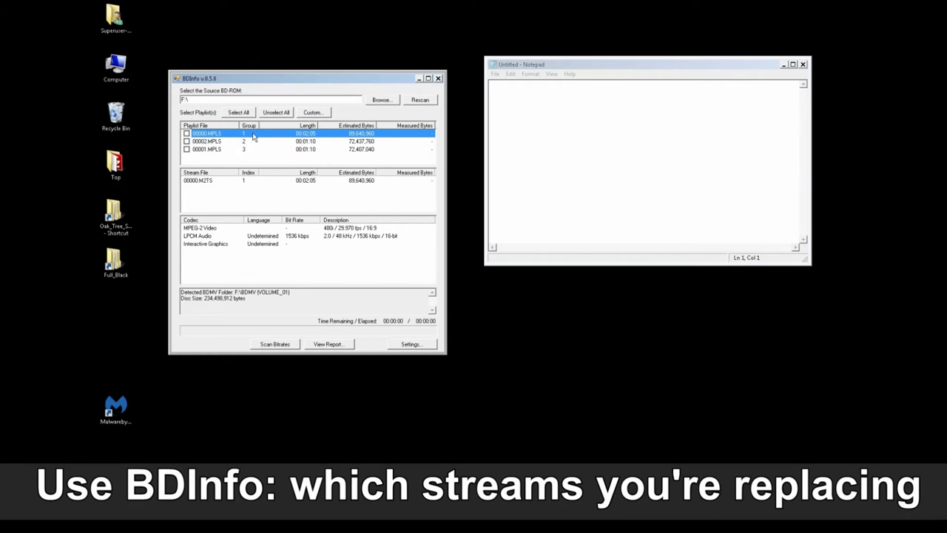
pyautogui.click(199, 149)
pyautogui.click(199, 141)
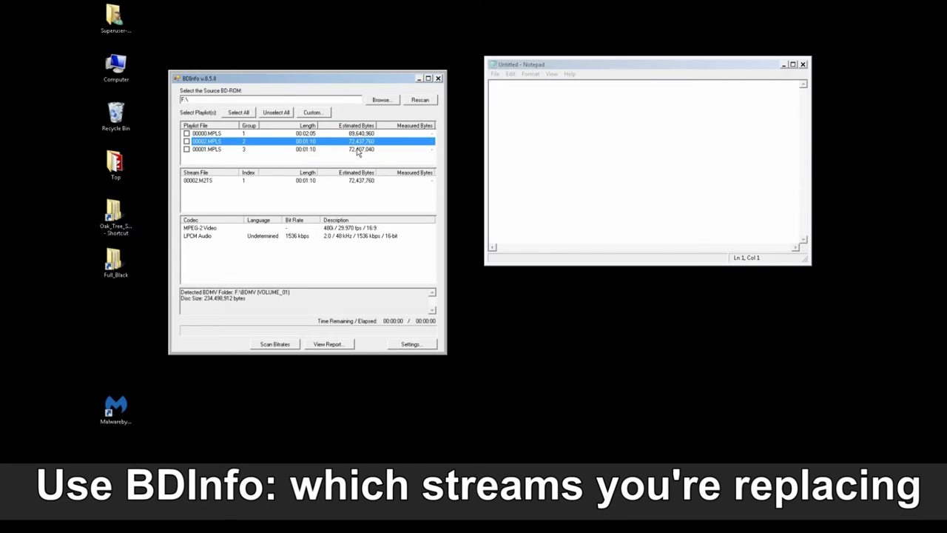
pyautogui.click(206, 148)
pyautogui.click(203, 140)
pyautogui.click(204, 133)
# Recheck playlists 00002 and 00001, then note 'Play List: 00000 - Menu, 00001 - Video 1, 00002 - Video 2' in Notepad
pyautogui.click(206, 141)
pyautogui.click(204, 149)
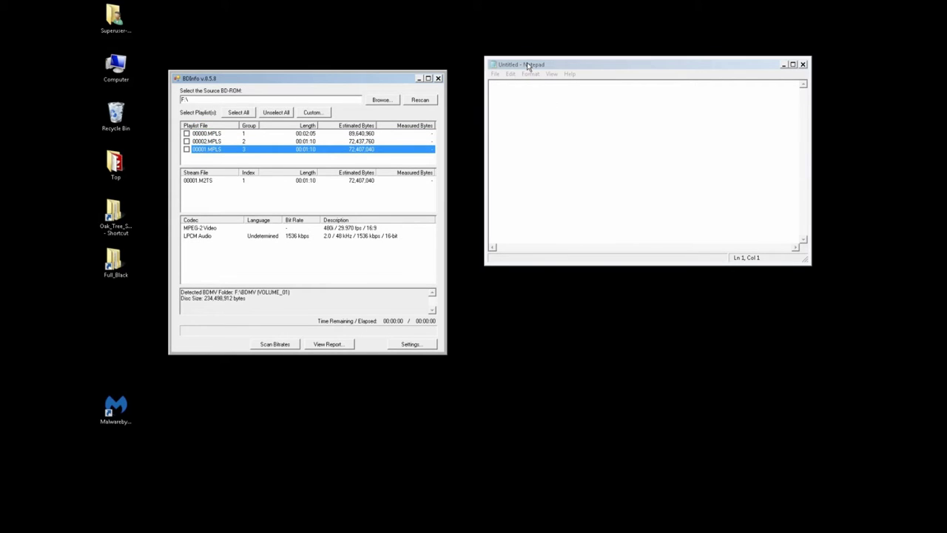
pyautogui.write('Play')
pyautogui.write(' List  ')
pyautogui.write('00000')
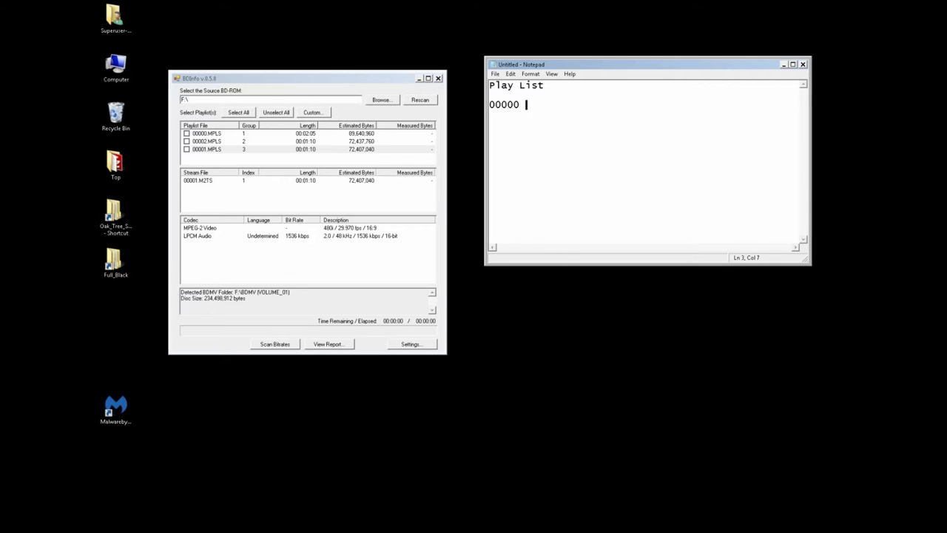
pyautogui.write(' - Menu  ')
pyautogui.write('0000')
pyautogui.write('1 - Video 1  ')
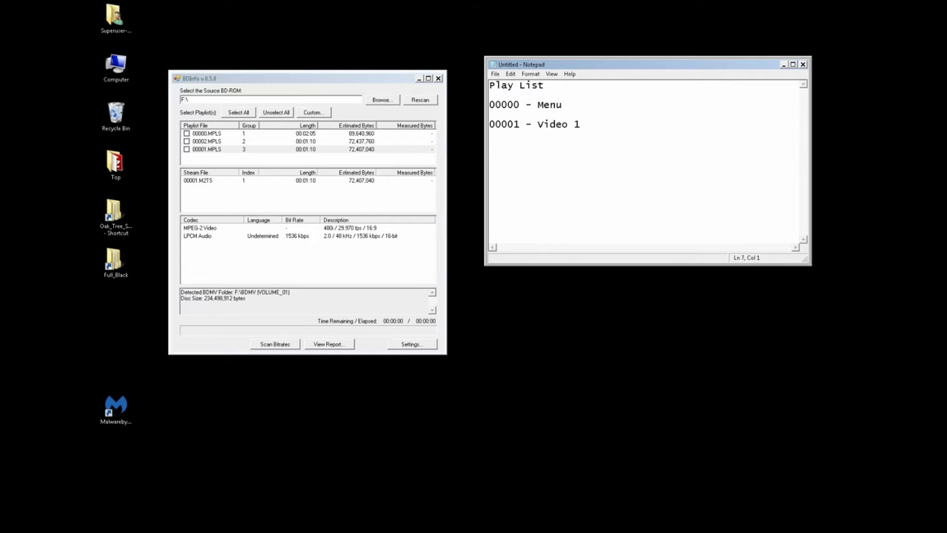
pyautogui.write('00002 - Video 2')
# Recheck the streams of playlists 00000, 00002 and 00001.MPLS in BDInfo, then close BDInfo
pyautogui.click(364, 78)
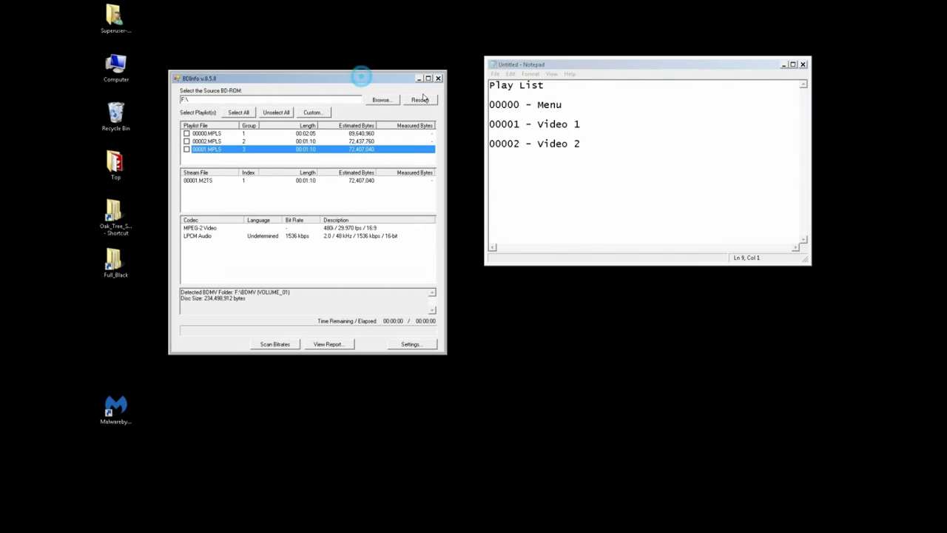
pyautogui.click(204, 134)
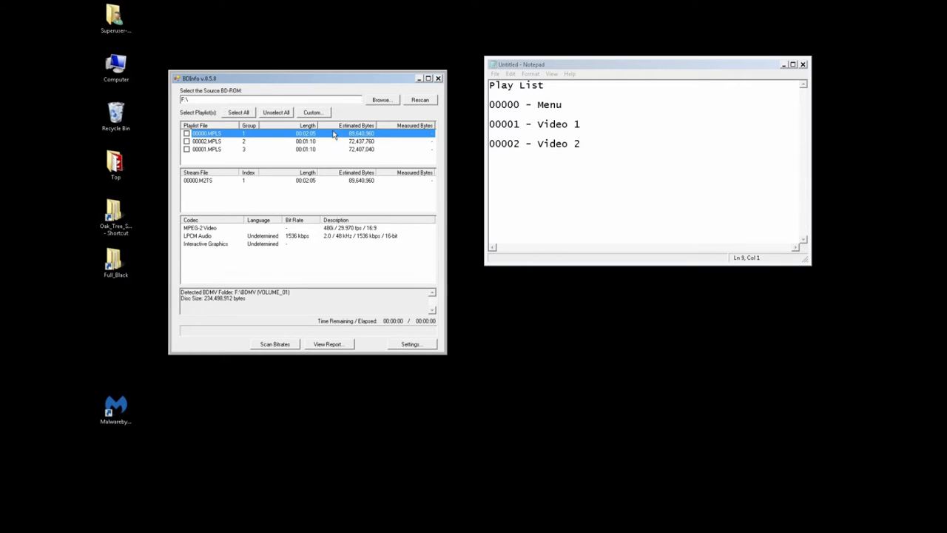
pyautogui.click(199, 142)
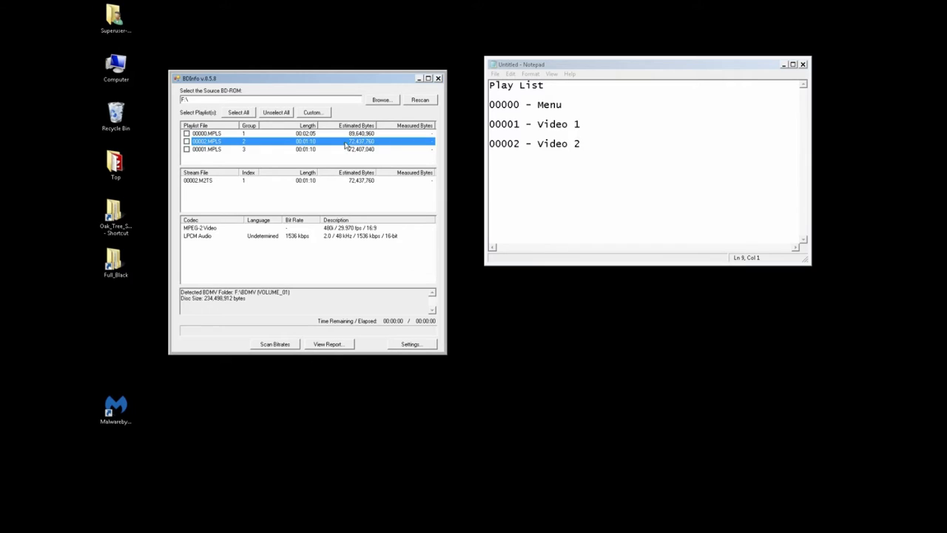
pyautogui.click(196, 150)
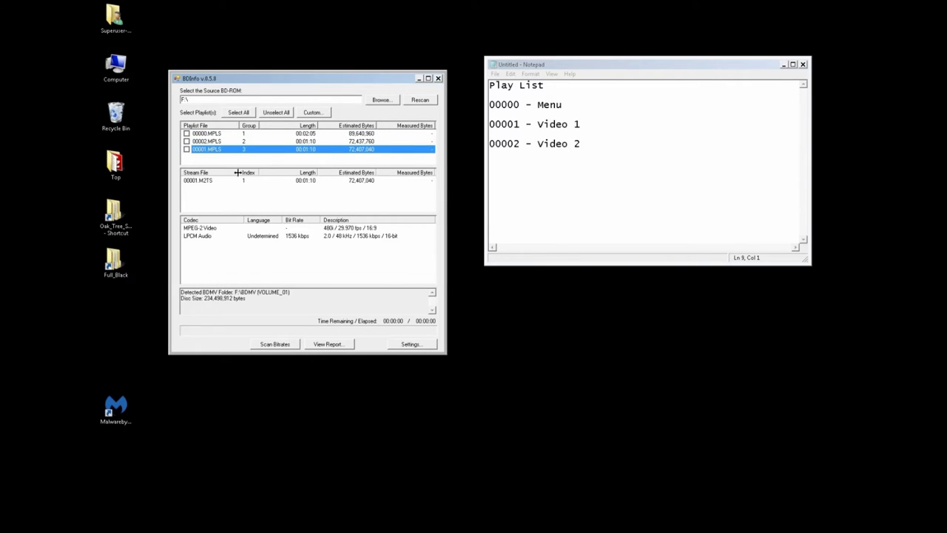
pyautogui.click(200, 134)
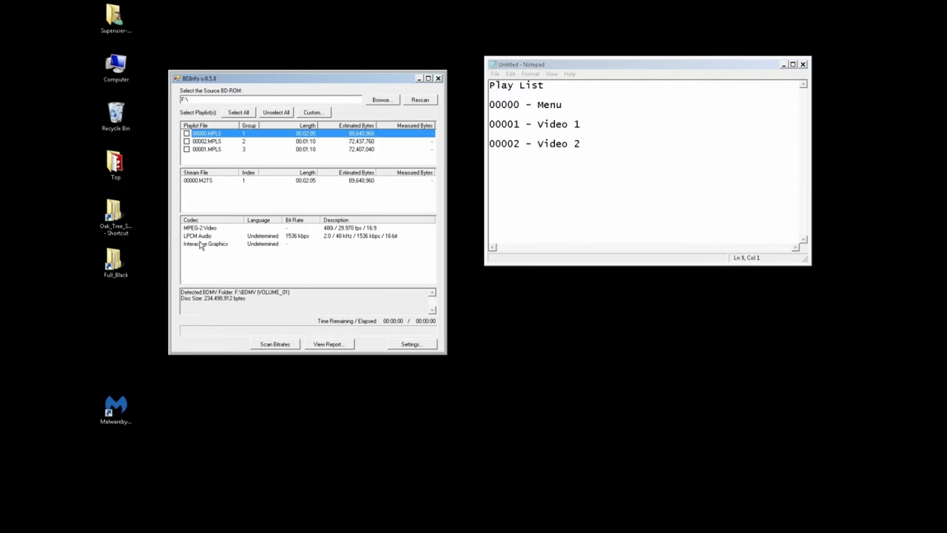
pyautogui.click(199, 141)
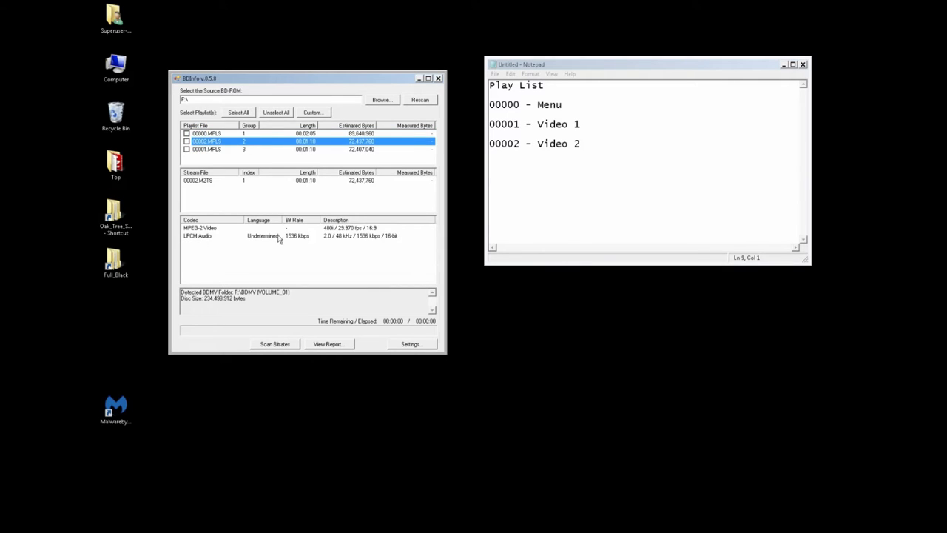
pyautogui.click(200, 150)
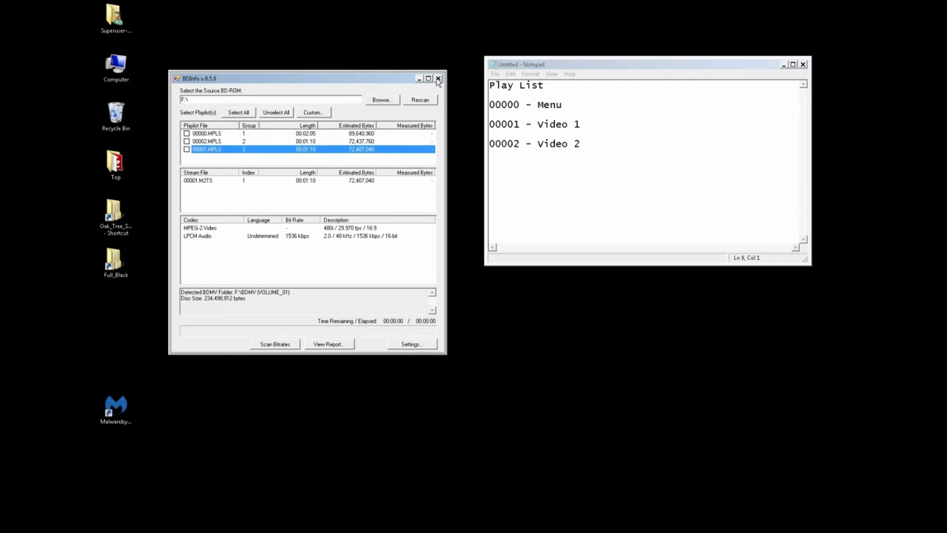
pyautogui.click(438, 78)
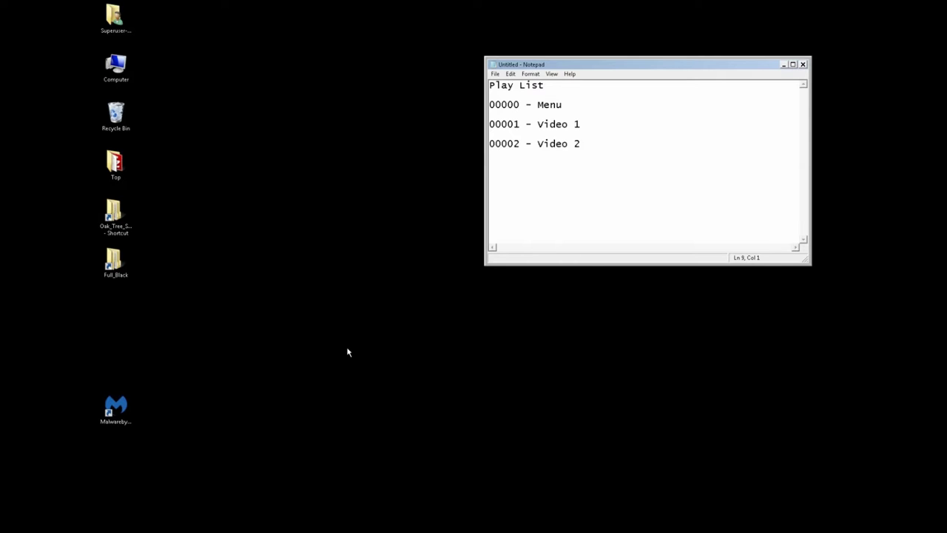
# Open BD-ROM drive F: from Computer using its right-click Open command
pyautogui.click(115, 65)
pyautogui.doubleClick(114, 65)
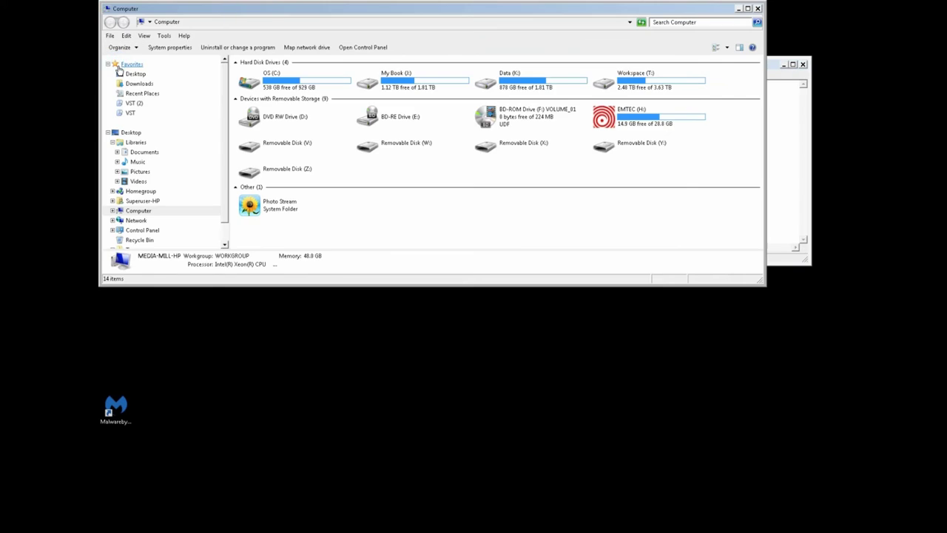
pyautogui.click(492, 120)
pyautogui.rightClick(490, 118)
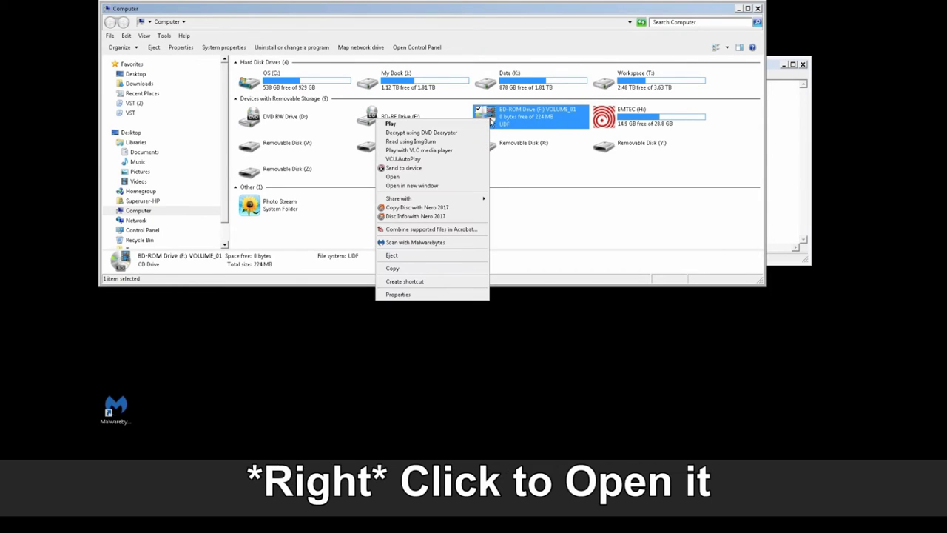
pyautogui.click(419, 177)
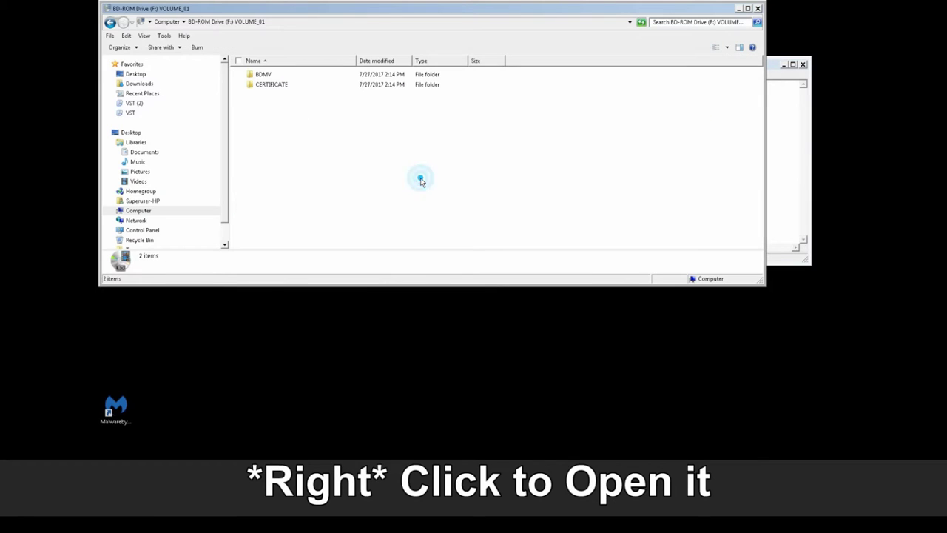
# Open the BDMV folder listing CLIPINF, PLAYLIST, STREAM, index.bdmv and MovieObject.bdmv
pyautogui.doubleClick(251, 75)
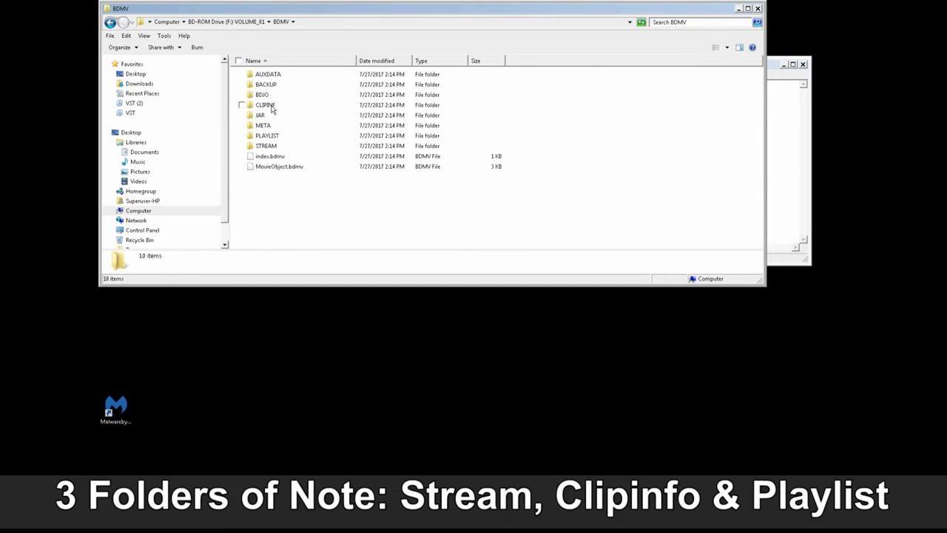
pyautogui.moveTo(255, 108)
pyautogui.moveTo(281, 152)
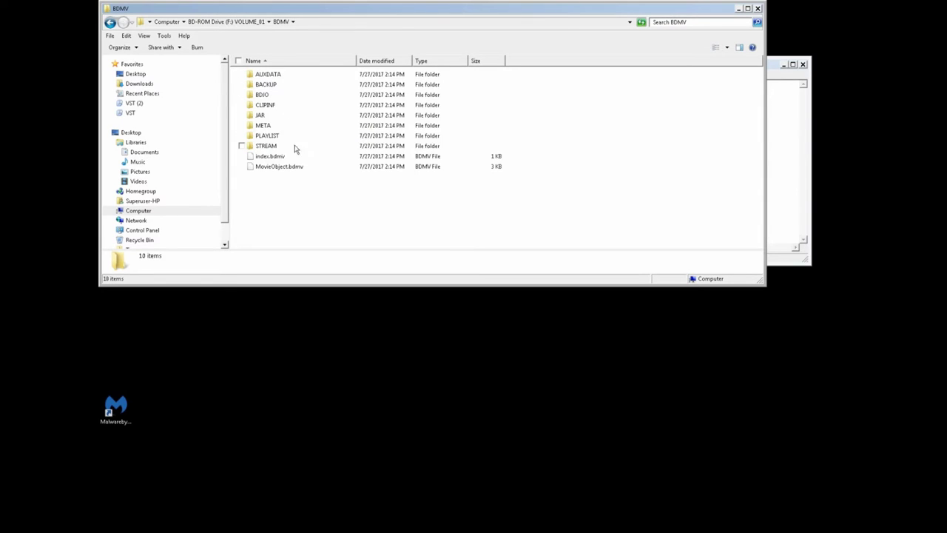
pyautogui.doubleClick(253, 148)
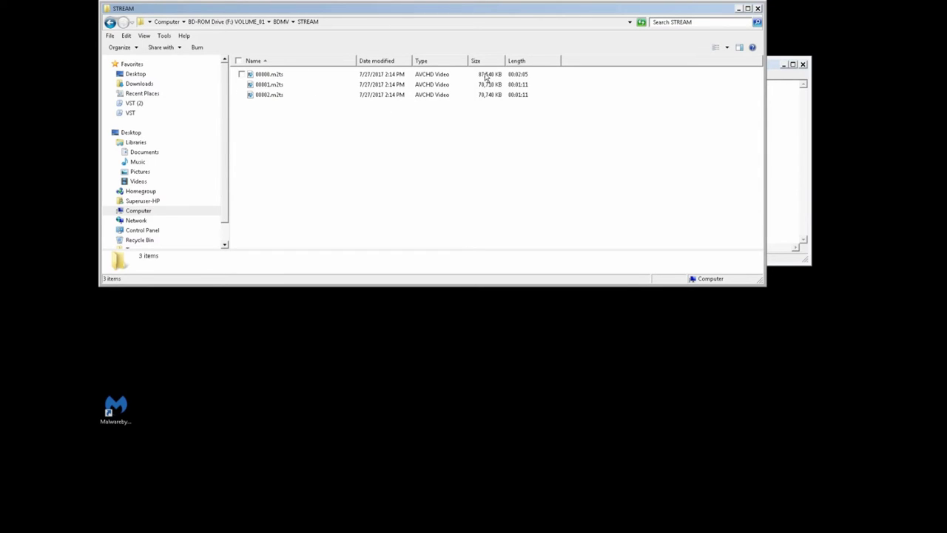
pyautogui.click(265, 77)
pyautogui.rightClick(263, 75)
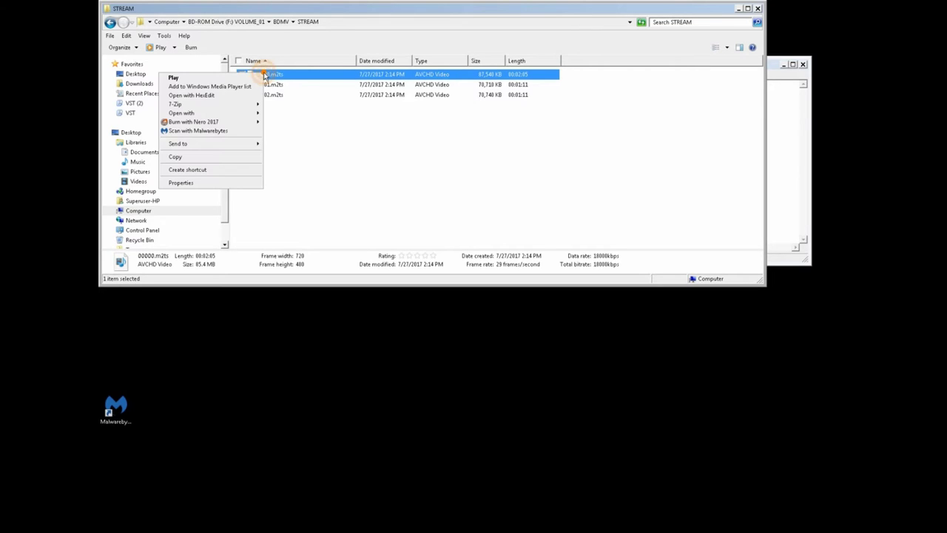
pyautogui.click(254, 78)
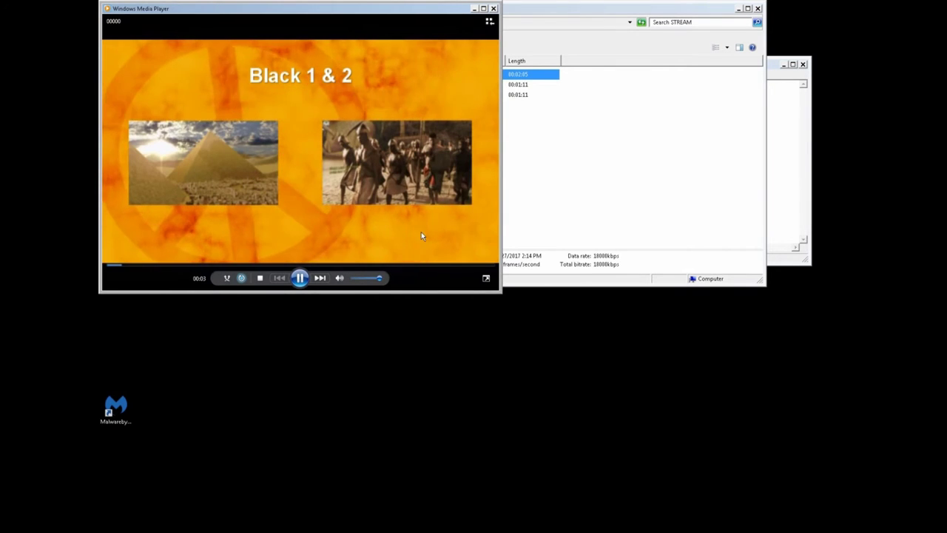
pyautogui.click(494, 9)
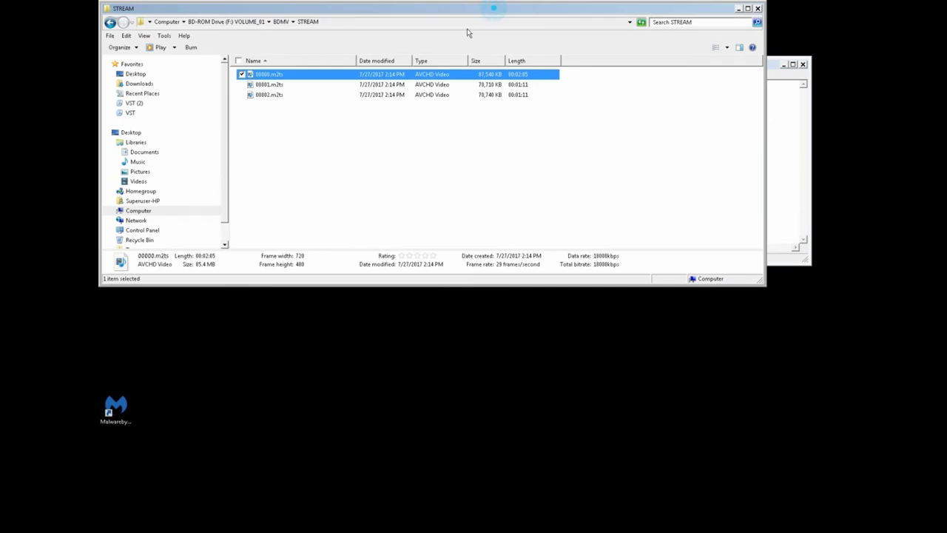
pyautogui.click(263, 86)
pyautogui.rightClick(262, 86)
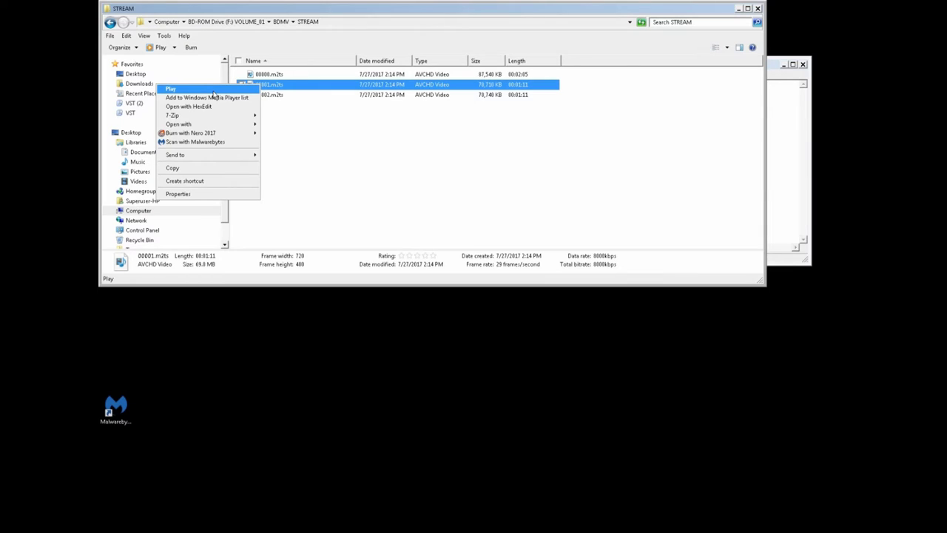
pyautogui.click(213, 91)
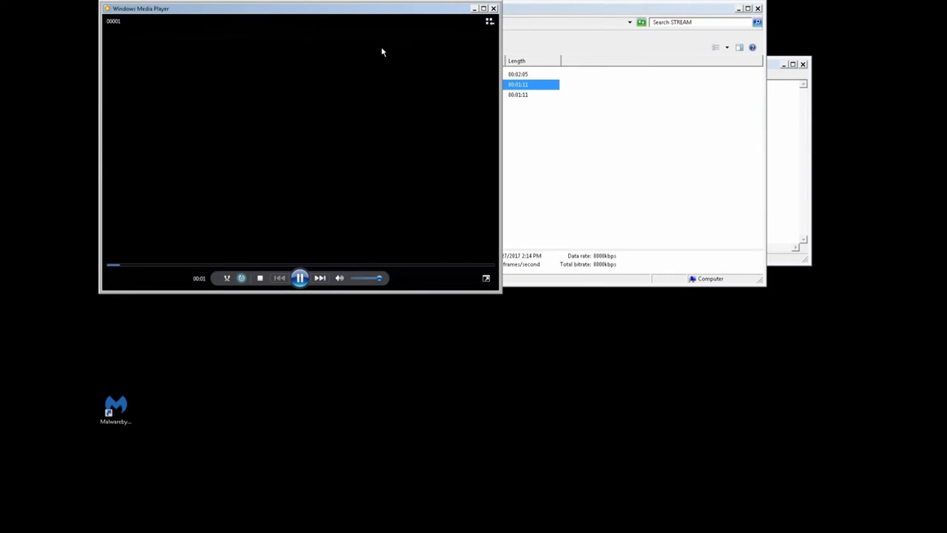
pyautogui.moveTo(378, 12); pyautogui.dragTo(434, 137)
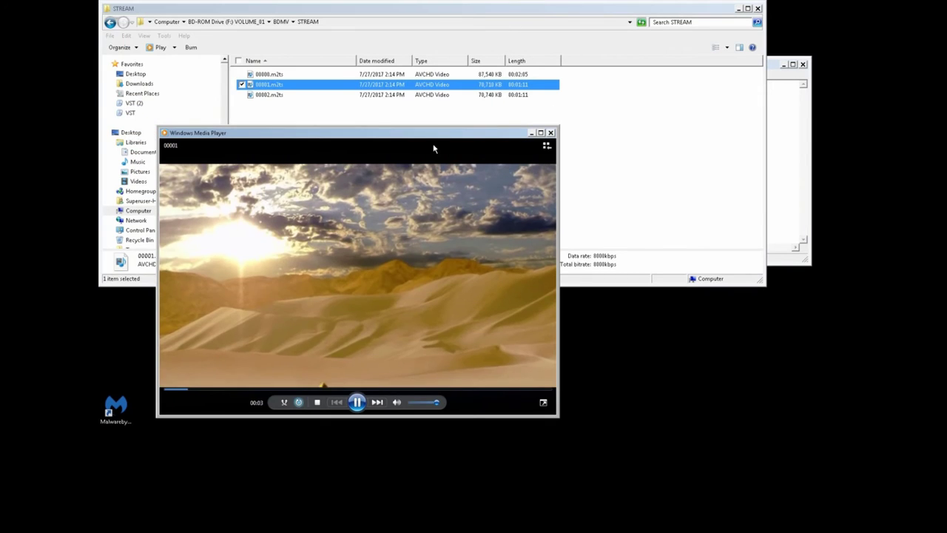
pyautogui.click(550, 133)
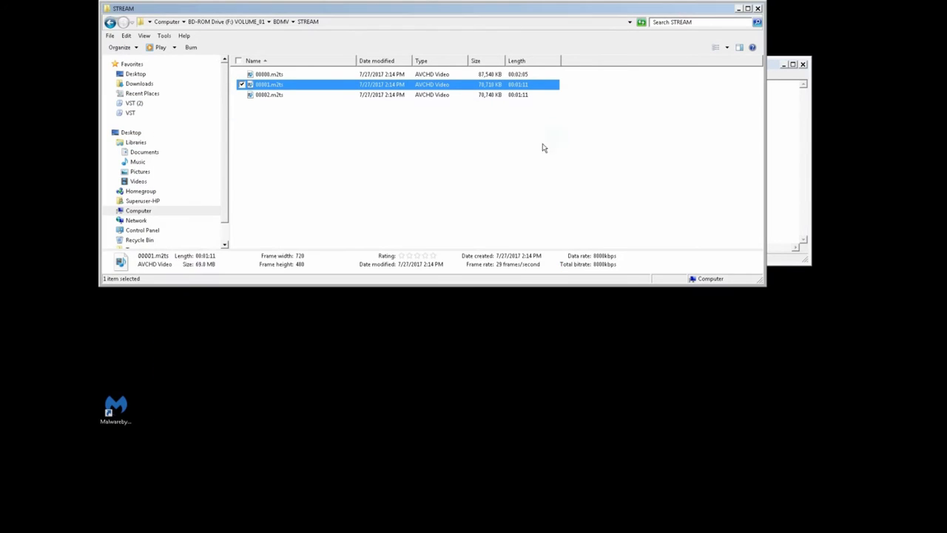
pyautogui.click(257, 96)
pyautogui.rightClick(257, 95)
pyautogui.click(250, 100)
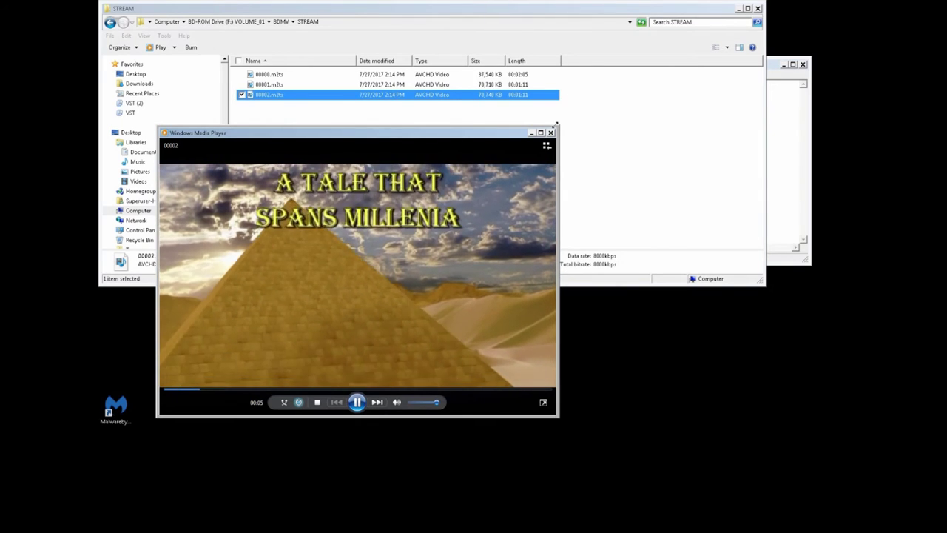
pyautogui.click(551, 132)
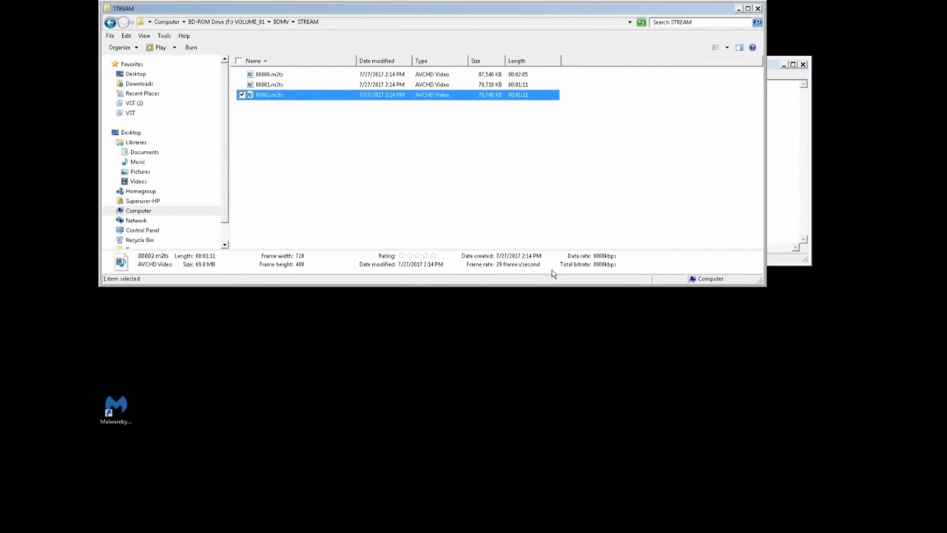
# View the disc's BDMV\CLIPINF folder listing 00000.clpi, 00001.clpi and 00002.clpi
pyautogui.click(279, 22)
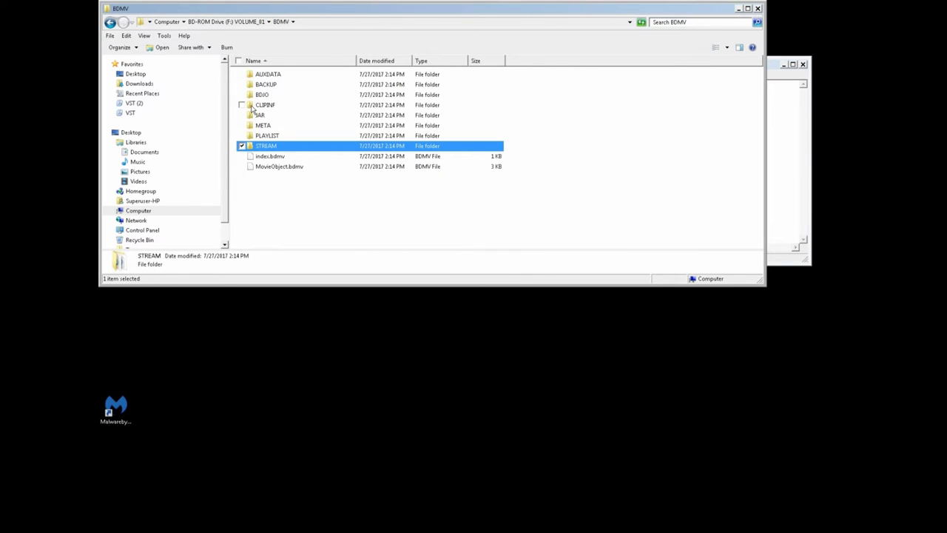
pyautogui.doubleClick(252, 105)
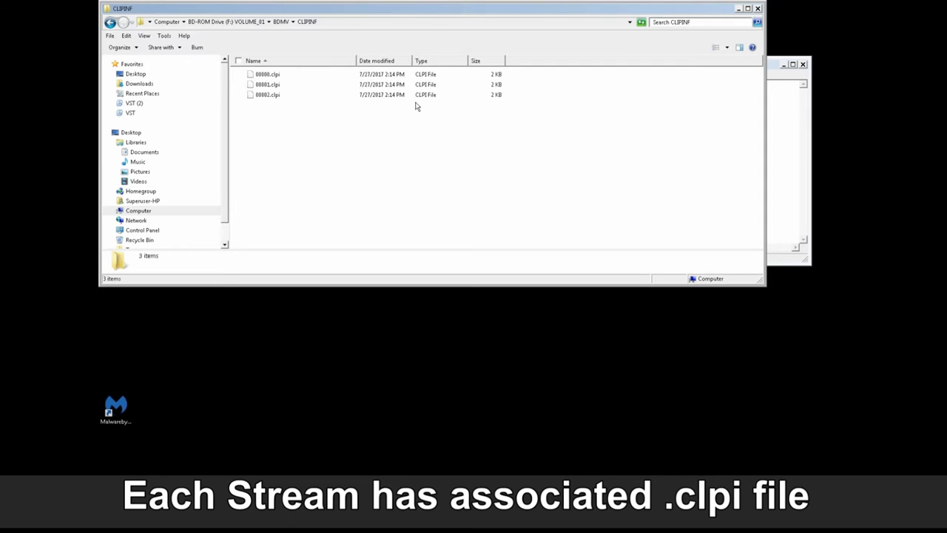
pyautogui.click(278, 22)
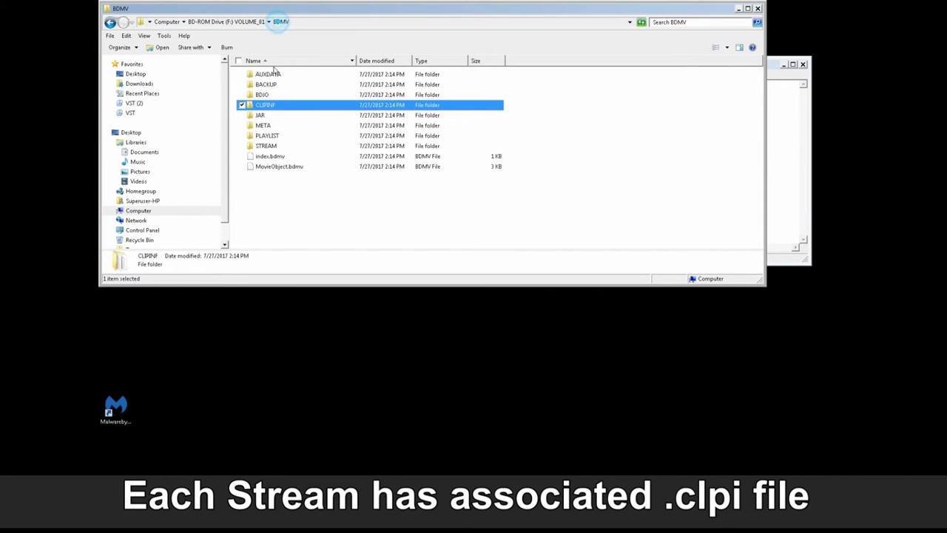
pyautogui.doubleClick(250, 106)
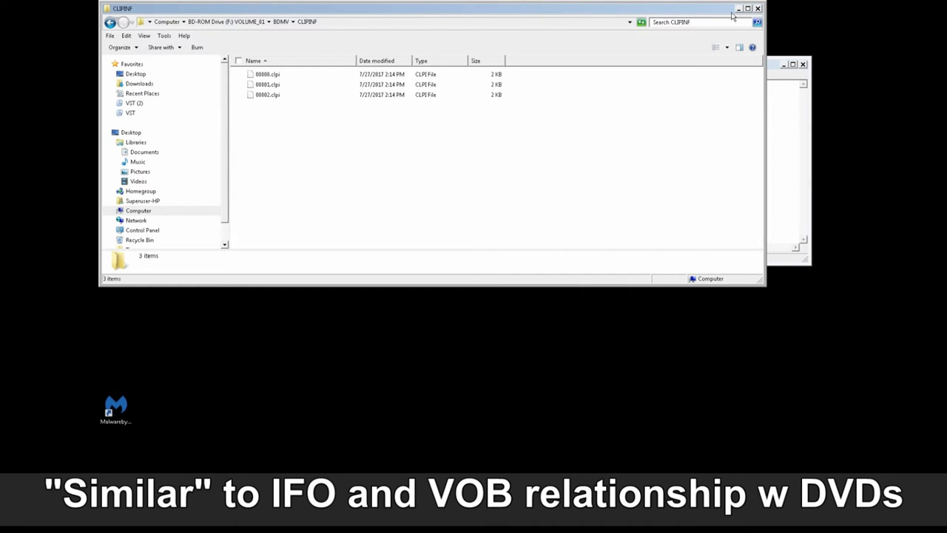
pyautogui.click(278, 21)
# Return the disc window to VOLUME_01, then open BLACK_OAK's empty Remuxed_Final_Blu-Ray folder in the other window
pyautogui.click(249, 22)
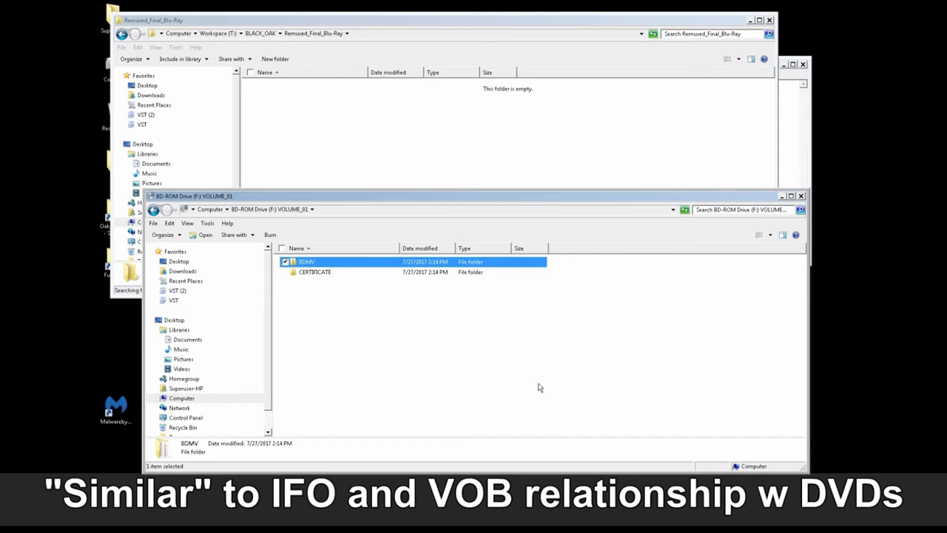
pyautogui.click(375, 20)
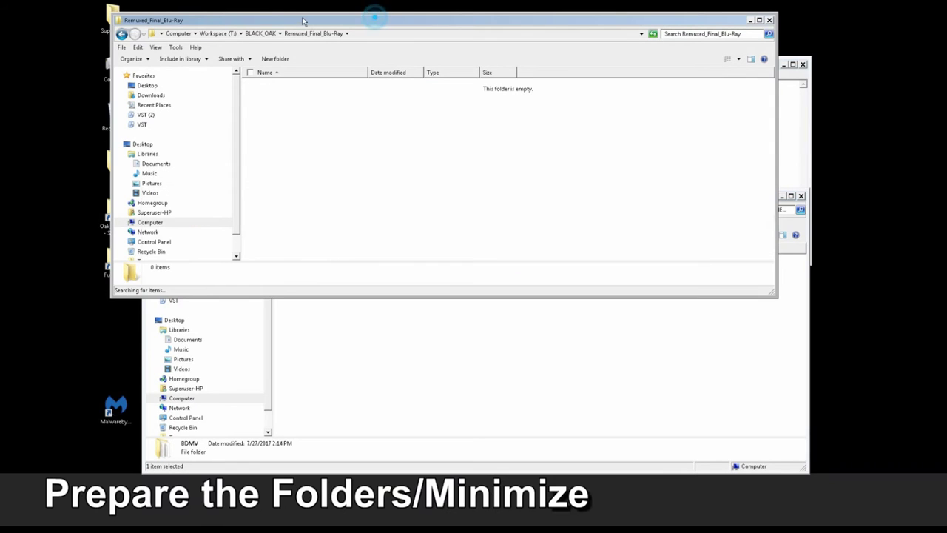
pyautogui.click(259, 33)
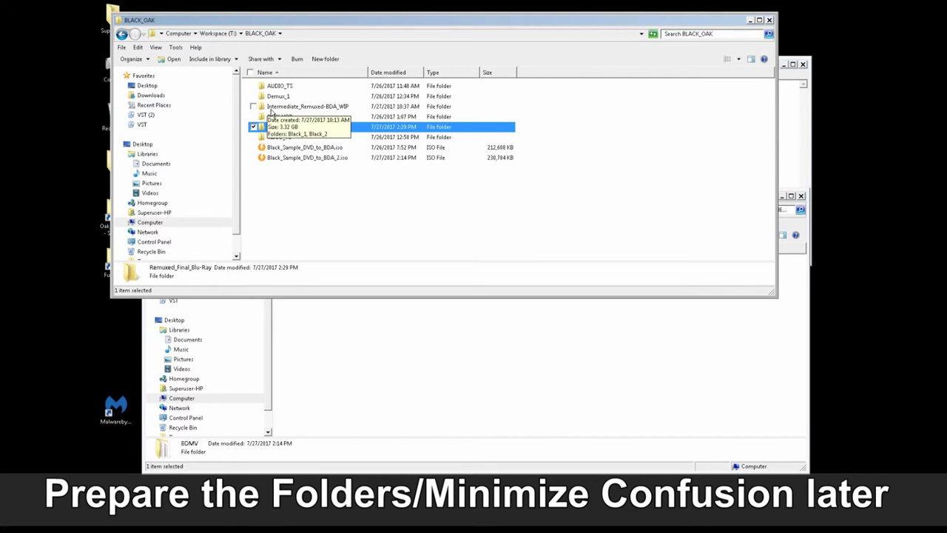
pyautogui.doubleClick(271, 108)
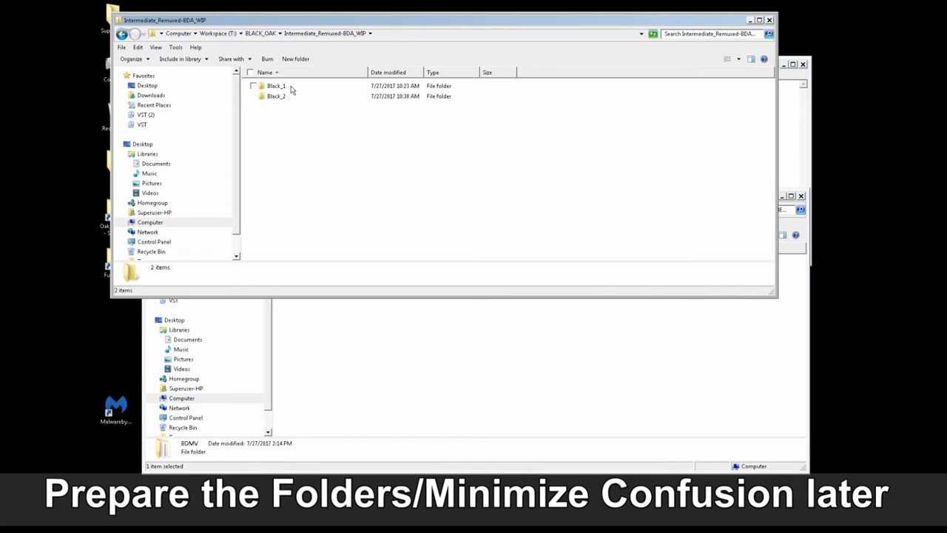
pyautogui.click(261, 33)
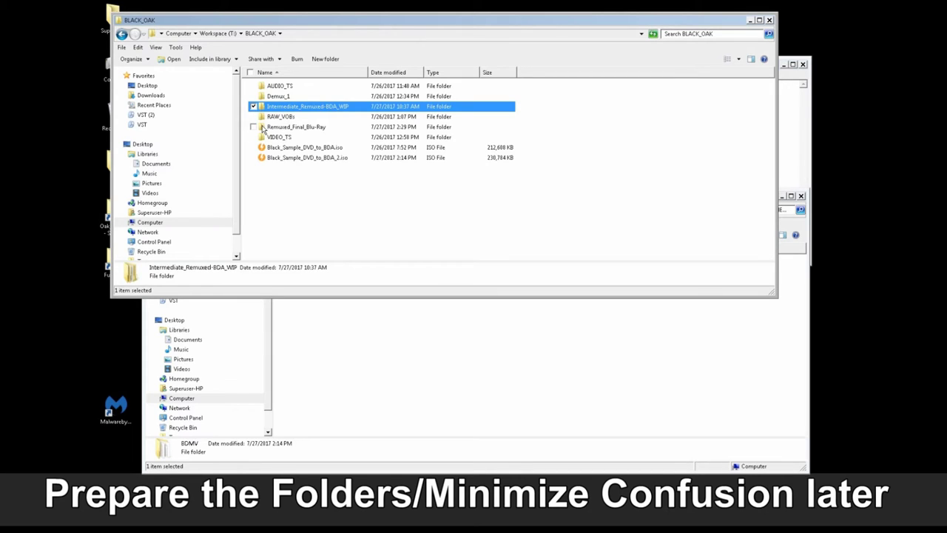
pyautogui.doubleClick(281, 126)
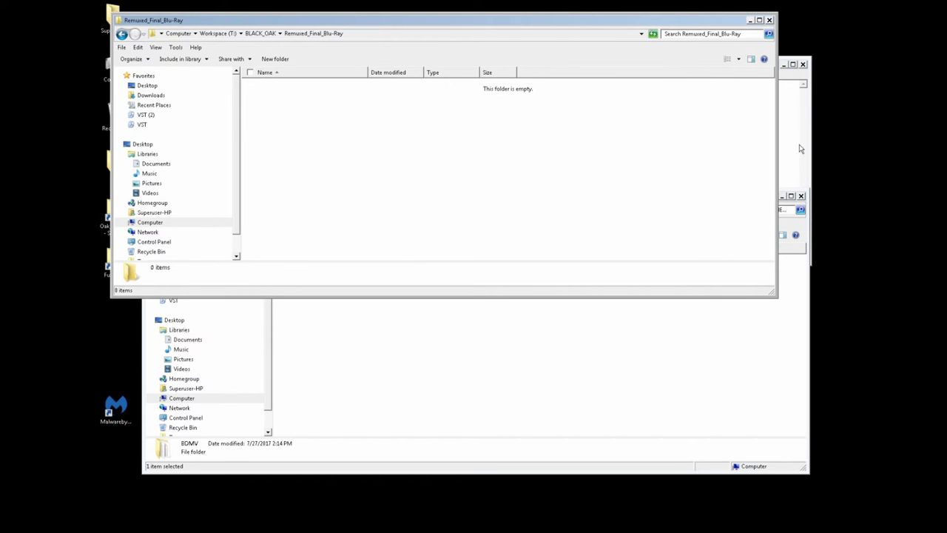
# Copy the disc's BDMV and CERTIFICATE folders into Remuxed_Final_Blu-Ray
pyautogui.click(786, 317)
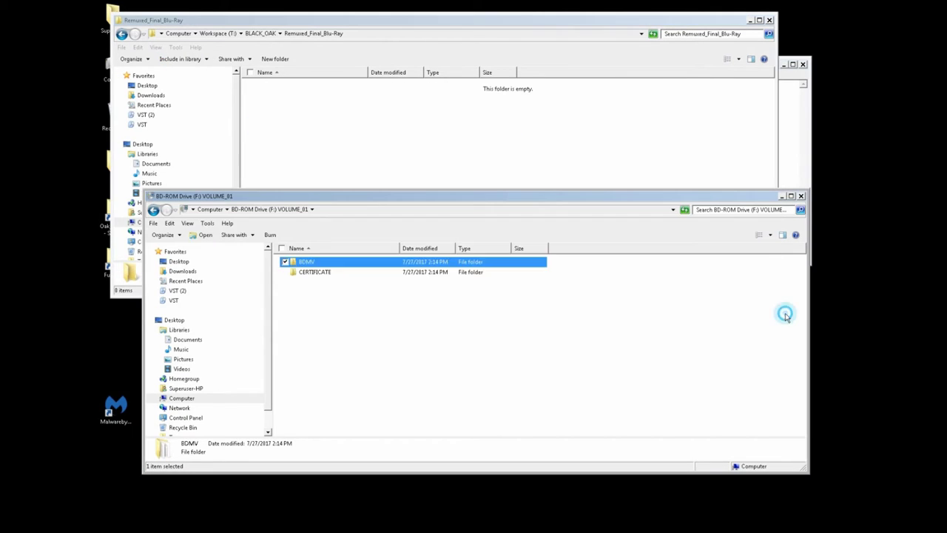
pyautogui.click(293, 263)
pyautogui.click(284, 272)
pyautogui.moveTo(292, 264); pyautogui.dragTo(340, 141)
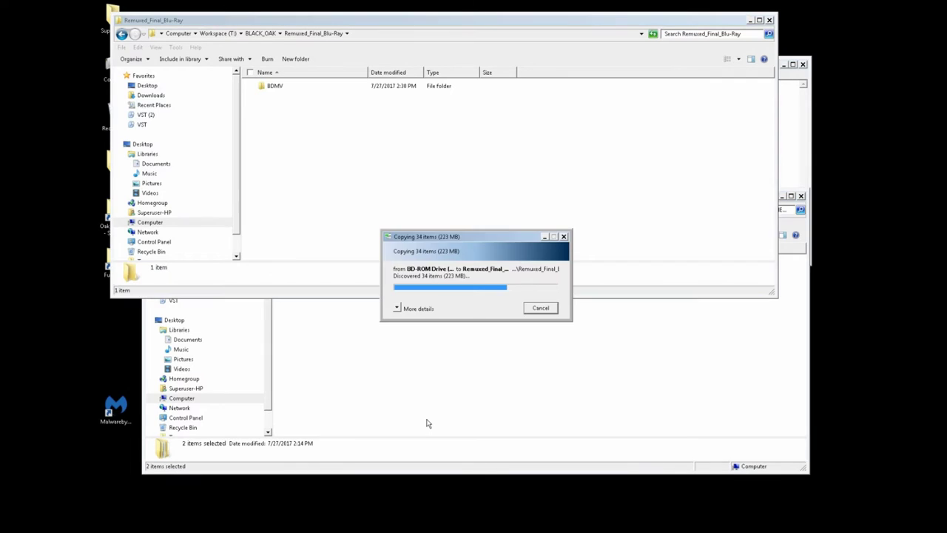
# Close the disc's VOLUME_01 window and move the Remuxed_Final_Blu-Ray window lower
pyautogui.click(540, 145)
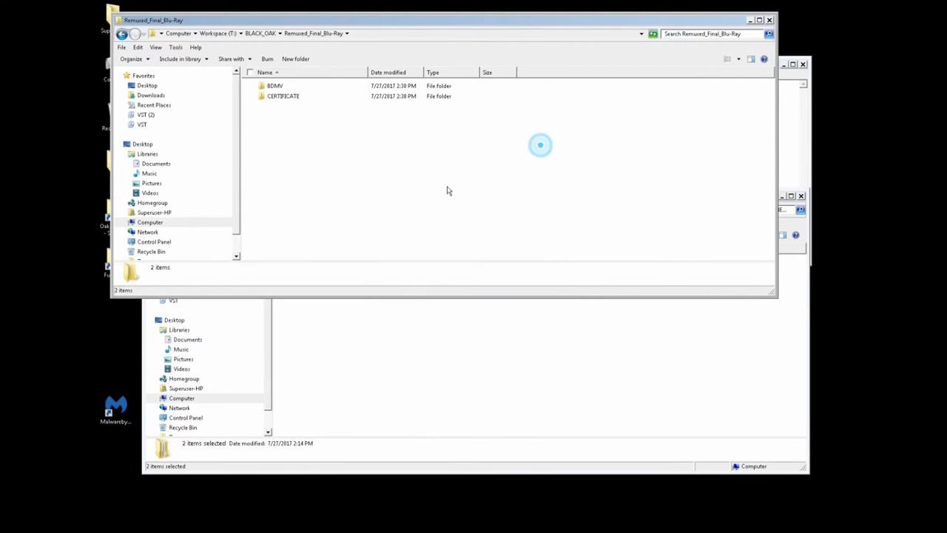
pyautogui.click(468, 379)
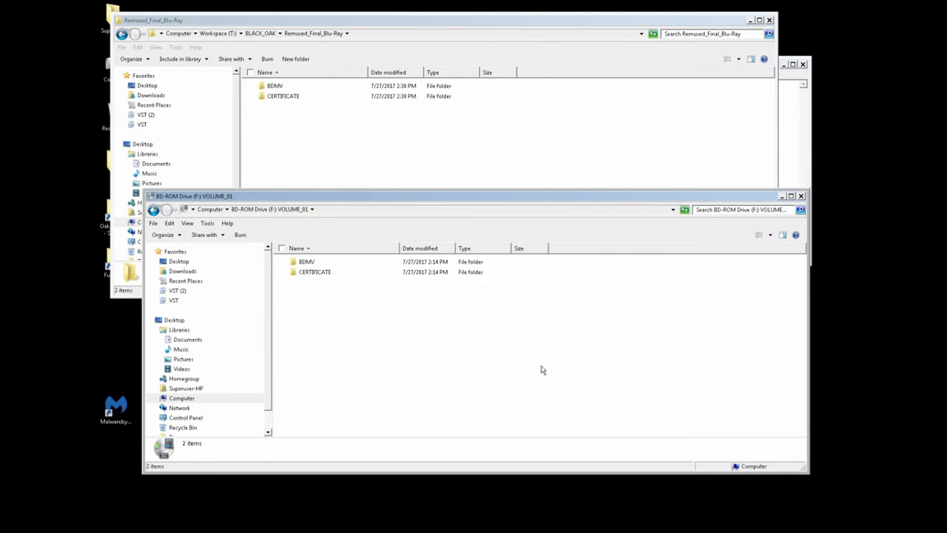
pyautogui.click(801, 196)
pyautogui.moveTo(470, 32); pyautogui.dragTo(503, 196)
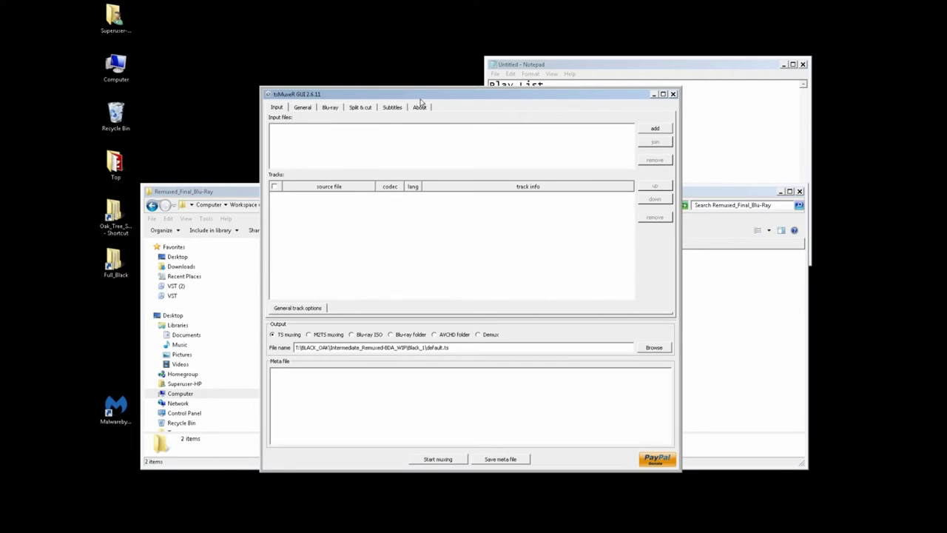
# Browse the Add media file dialog to the Blu-ray source's BDMV folder via Oak_Tree_Studios
pyautogui.moveTo(316, 96); pyautogui.dragTo(287, 154)
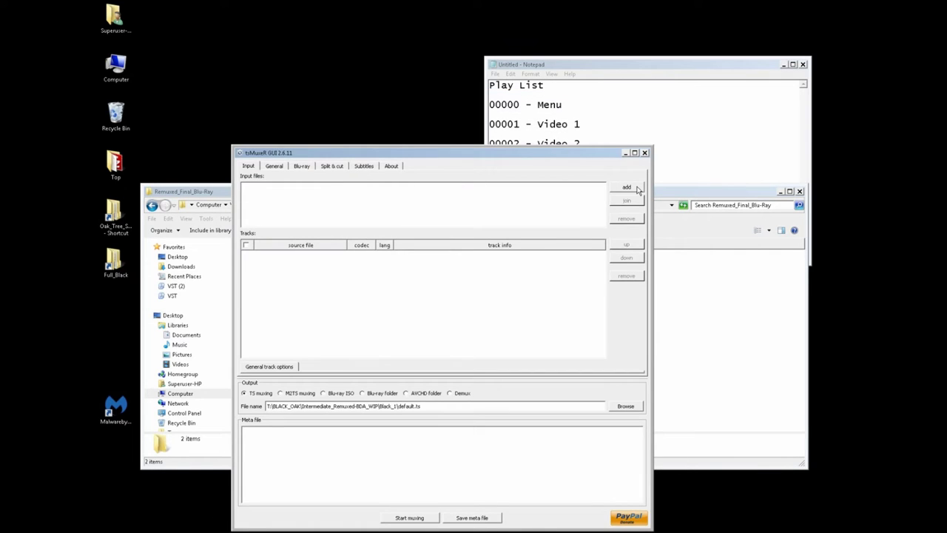
pyautogui.click(636, 189)
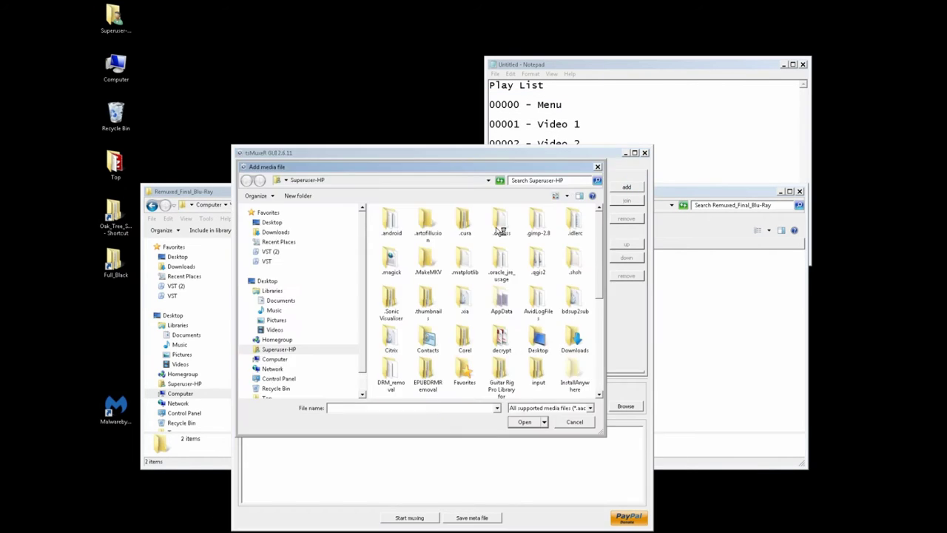
pyautogui.click(264, 222)
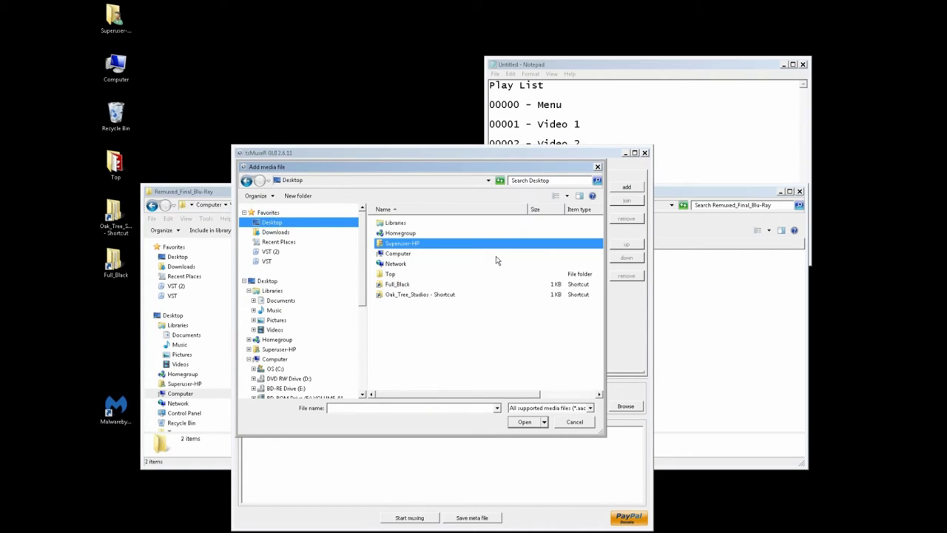
pyautogui.doubleClick(381, 294)
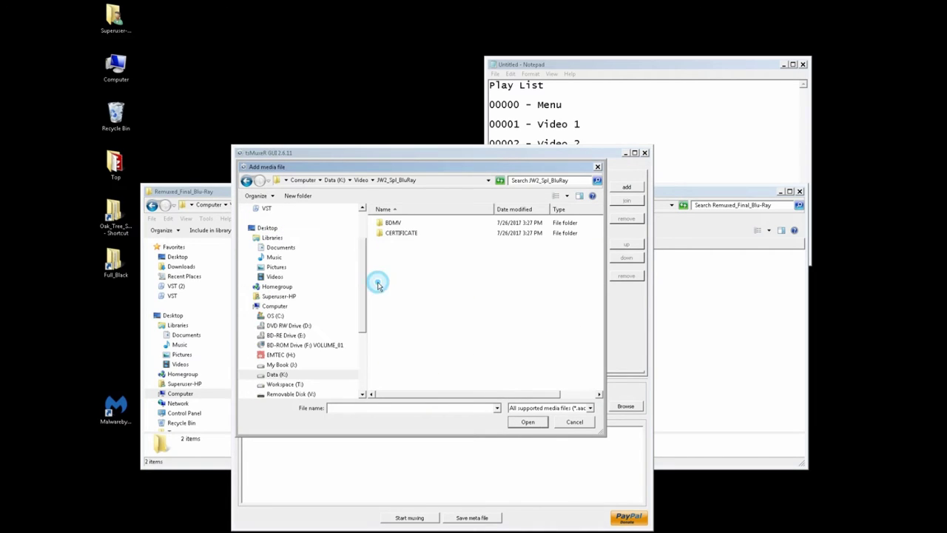
pyautogui.doubleClick(378, 224)
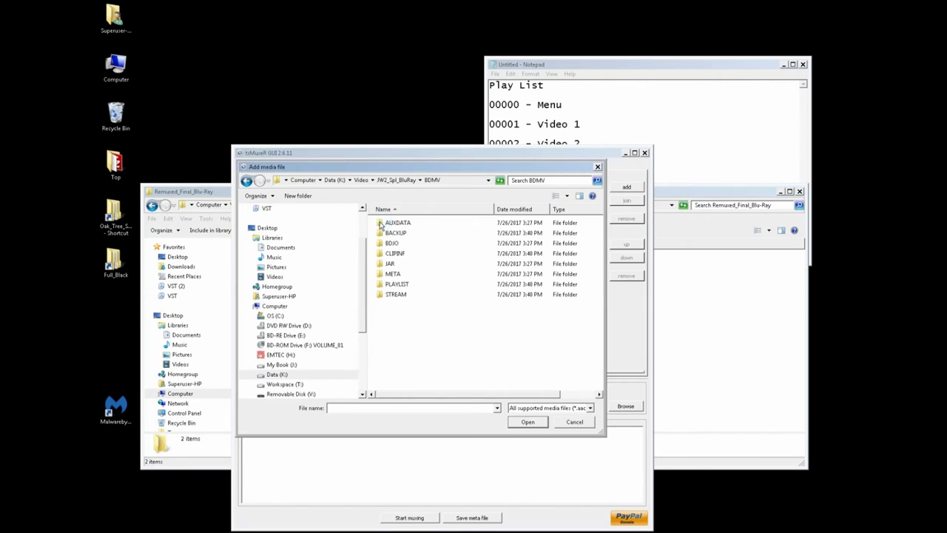
# Open BDMV\STREAM, select 00002.m2ts and widen the dialog to show clip lengths
pyautogui.doubleClick(380, 285)
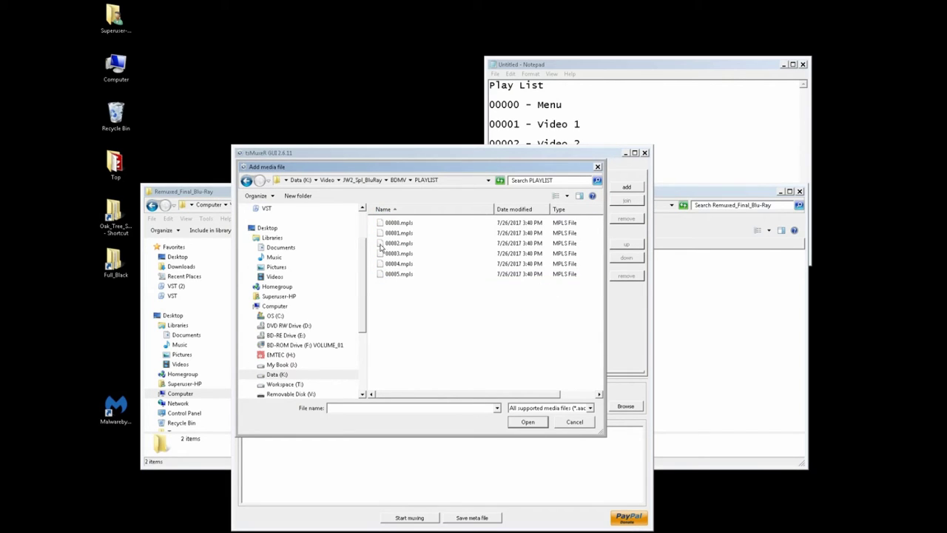
pyautogui.click(399, 179)
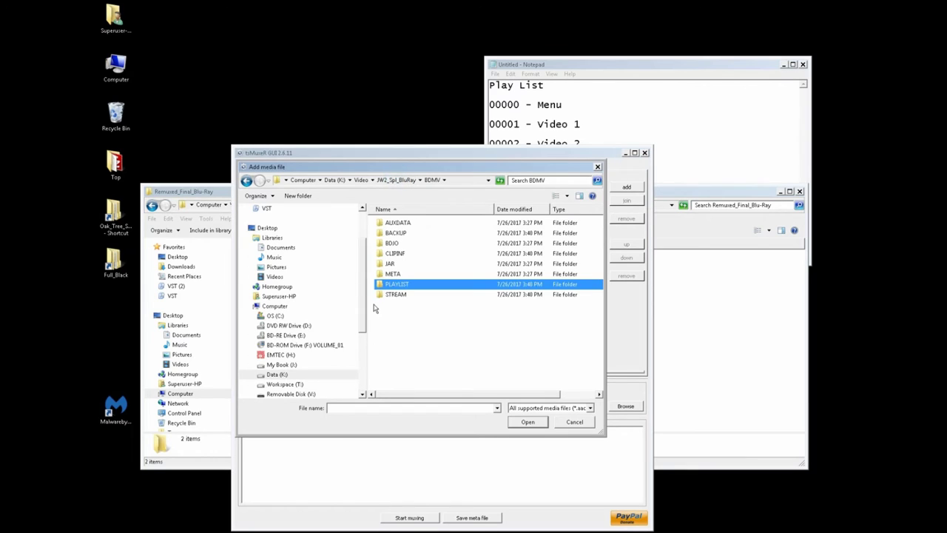
pyautogui.doubleClick(380, 295)
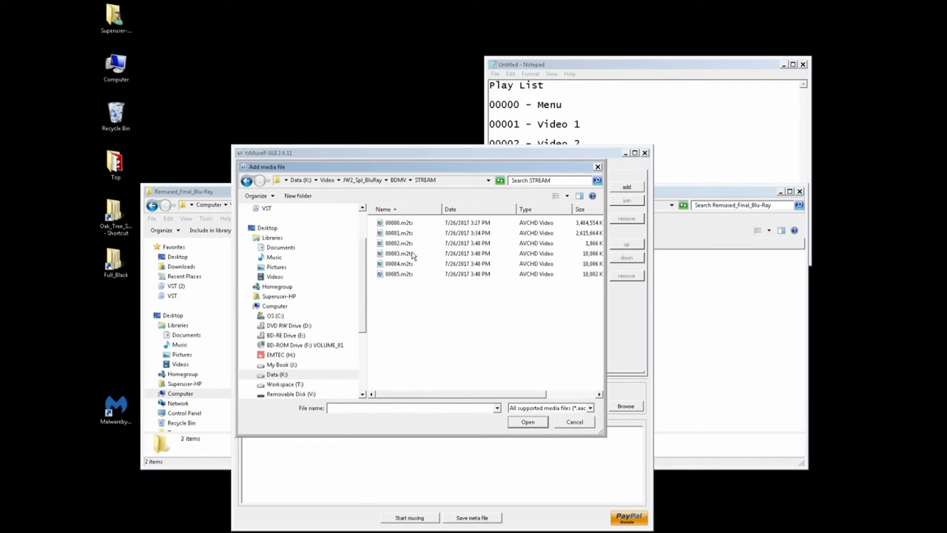
pyautogui.click(603, 243)
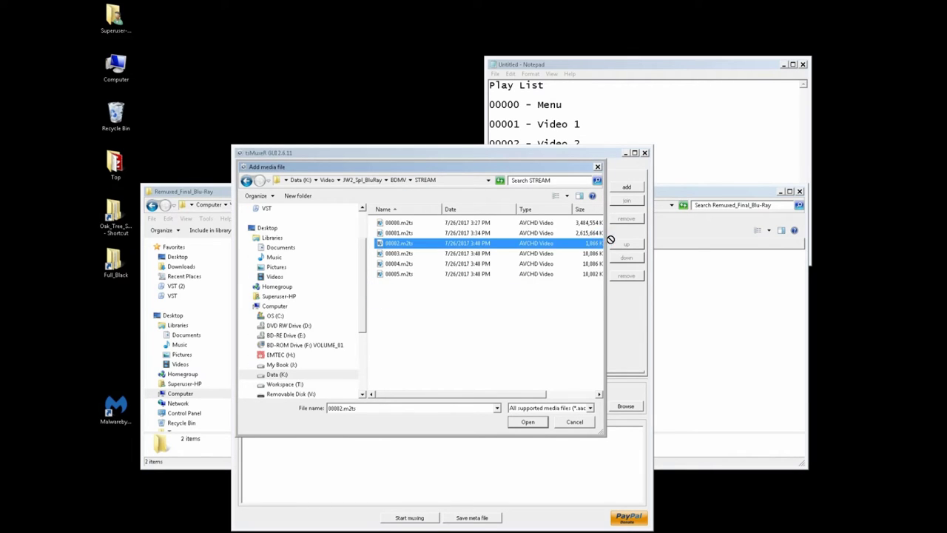
pyautogui.moveTo(606, 242); pyautogui.dragTo(719, 244)
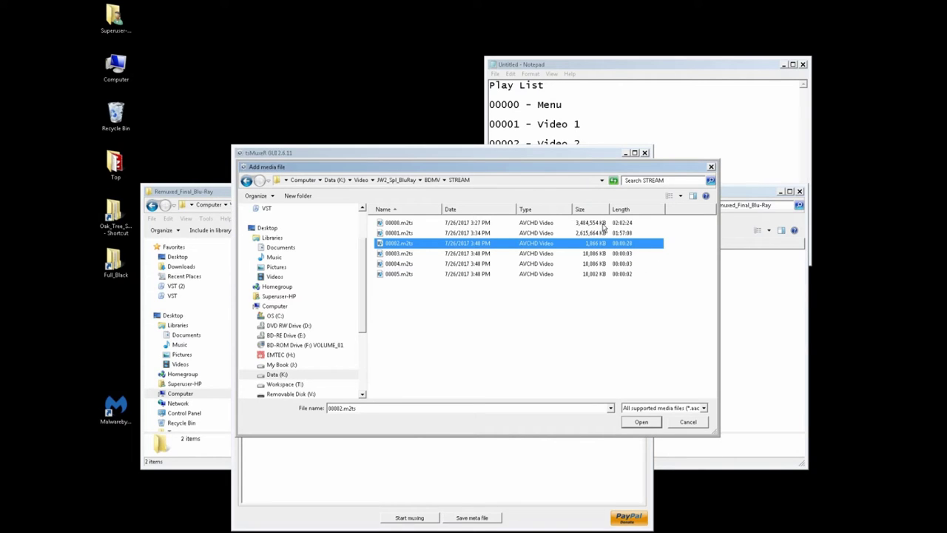
# Record Video 1's length as 02:02:24 in the notes, read from 00000.m2ts
pyautogui.moveTo(642, 68); pyautogui.dragTo(625, 43)
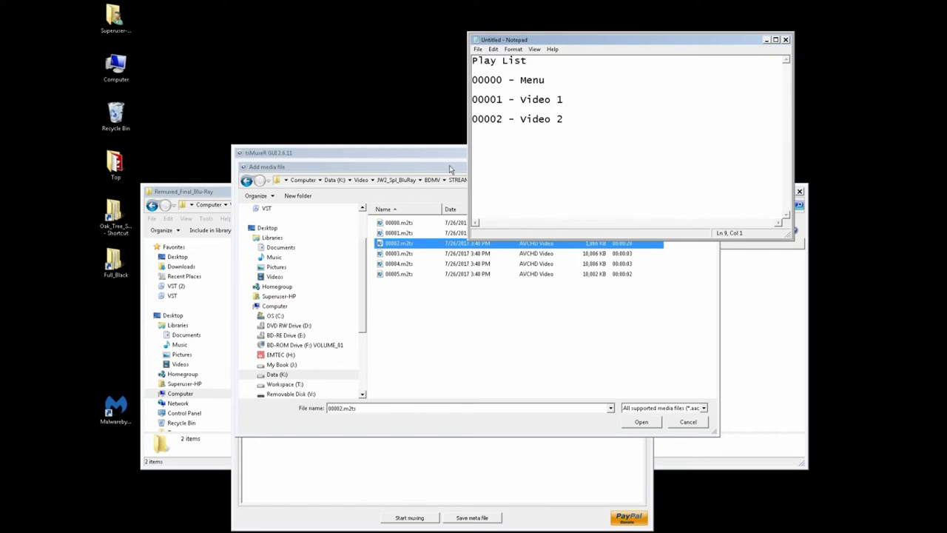
pyautogui.click(443, 155)
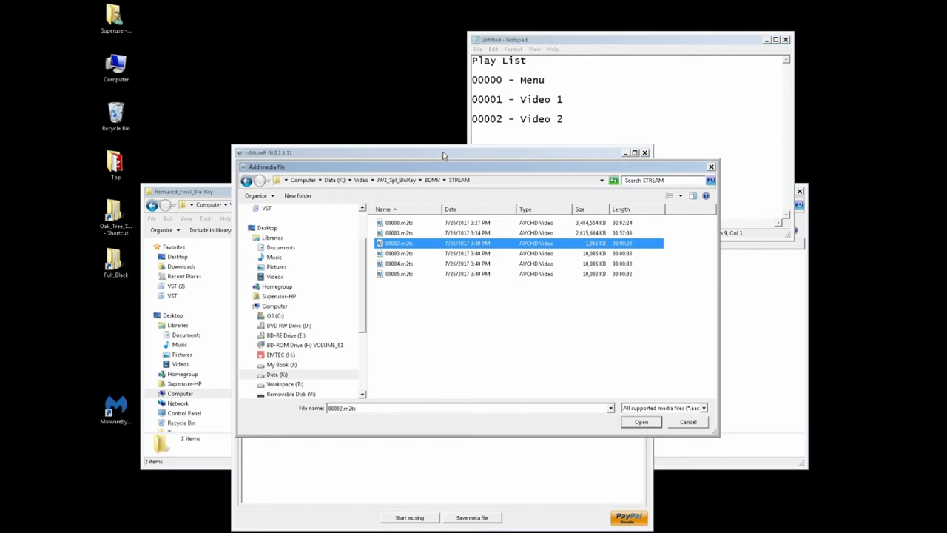
pyautogui.moveTo(446, 166); pyautogui.dragTo(447, 192)
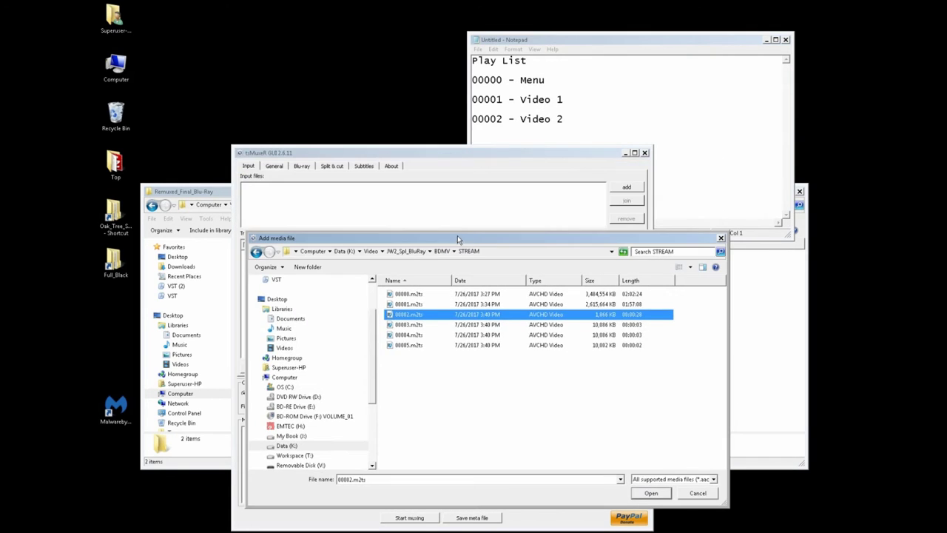
pyautogui.click(582, 44)
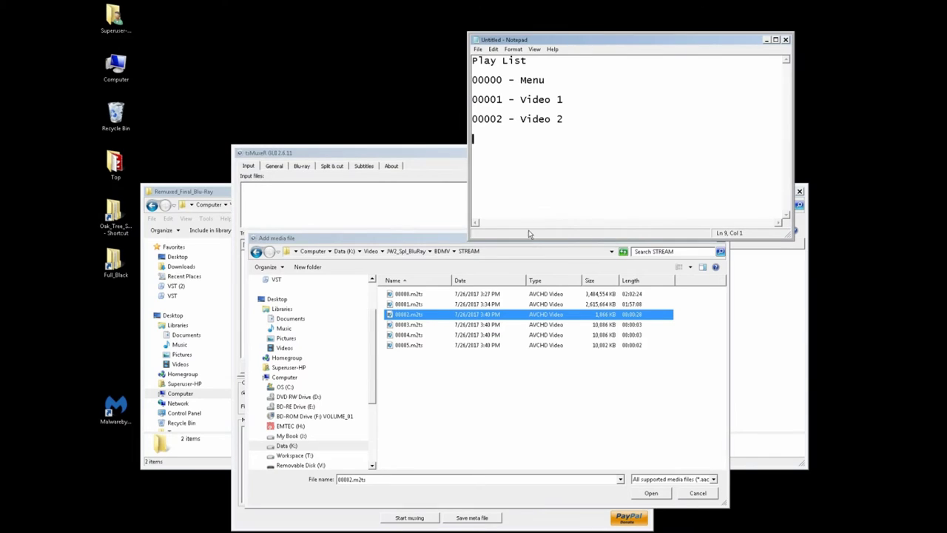
pyautogui.click(608, 96)
pyautogui.click(408, 293)
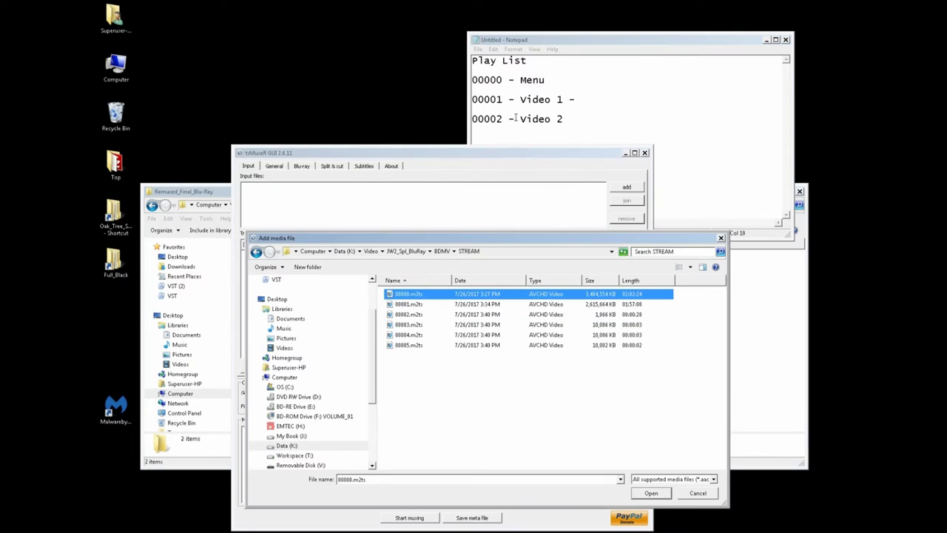
pyautogui.click(601, 100)
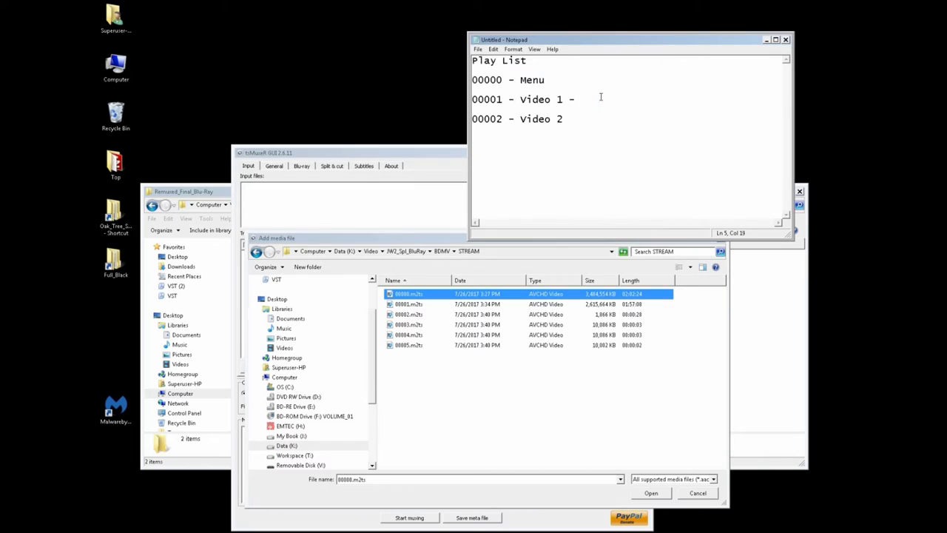
pyautogui.write('02:02:24')
# Record Video 2's length as 01:57:08 from 00001.m2ts, and pick 00000.m2ts as the main stream
pyautogui.click(577, 117)
pyautogui.write('- 01:57:')
pyautogui.click(480, 304)
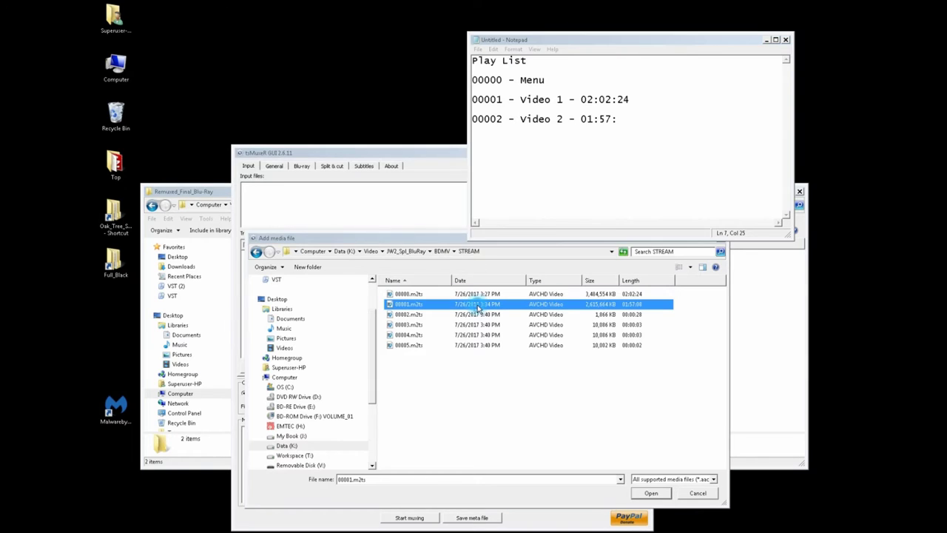
pyautogui.click(625, 118)
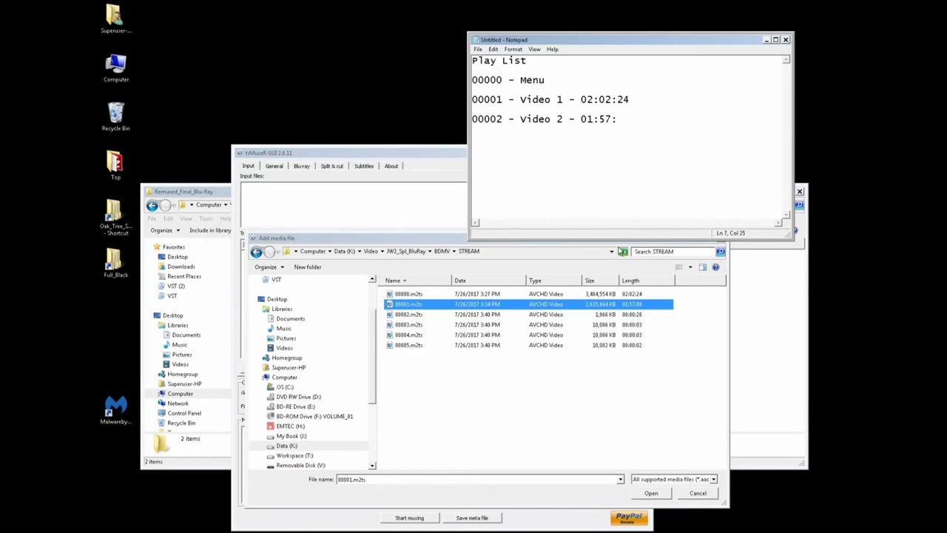
pyautogui.write('0')
pyautogui.click(446, 241)
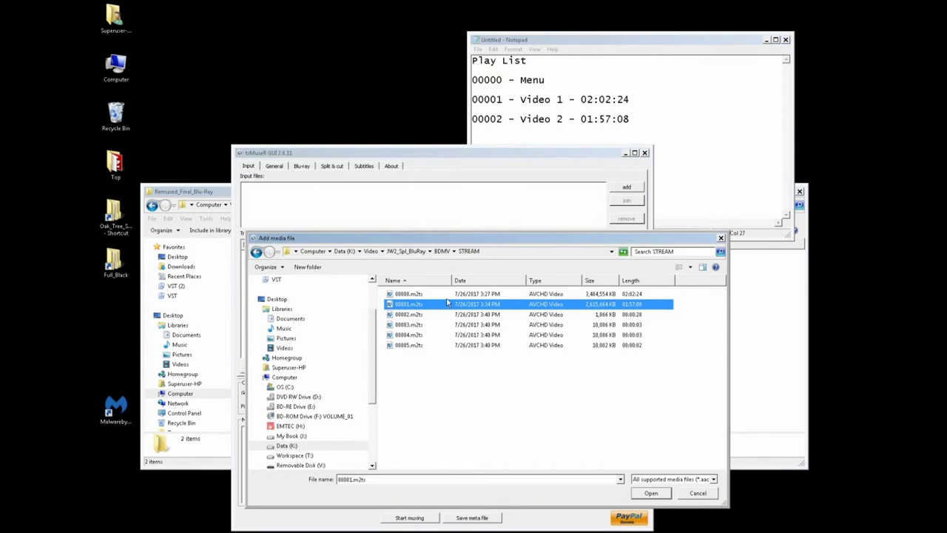
pyautogui.click(401, 295)
# Load 00000.m2ts and set its AC3 audio track's language to English
pyautogui.click(655, 493)
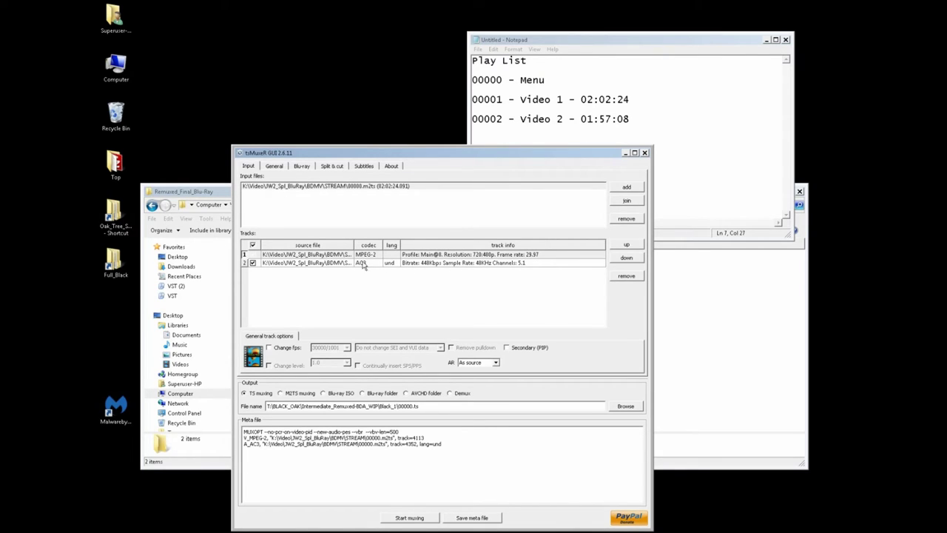
pyautogui.click(392, 267)
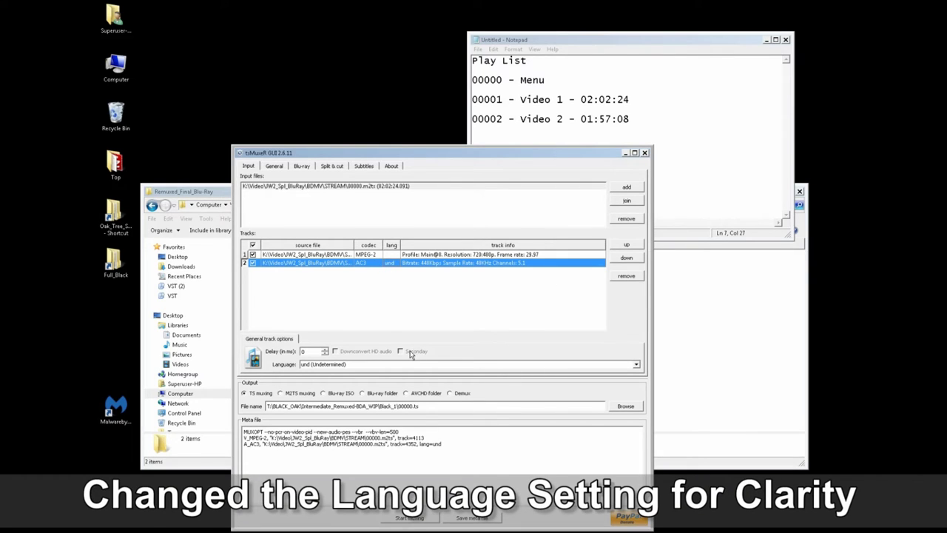
pyautogui.click(637, 365)
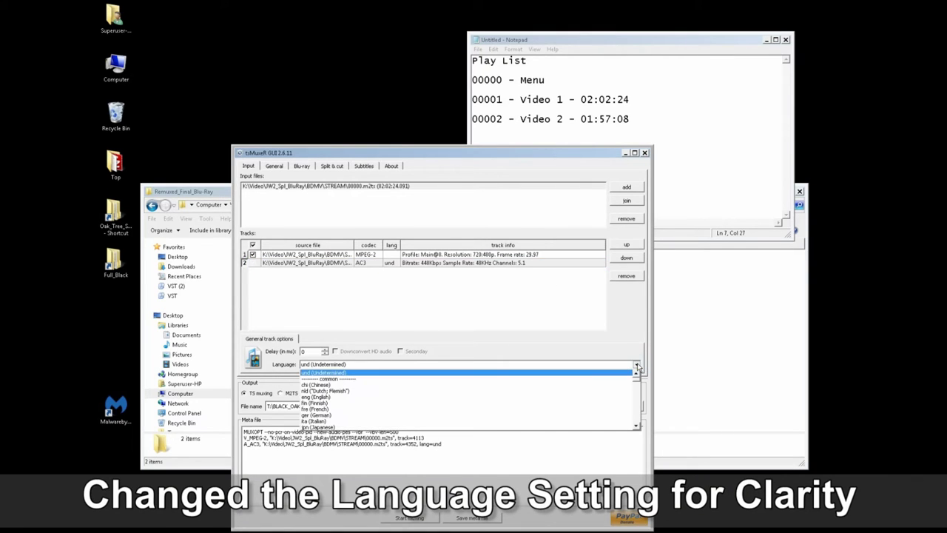
pyautogui.click(583, 397)
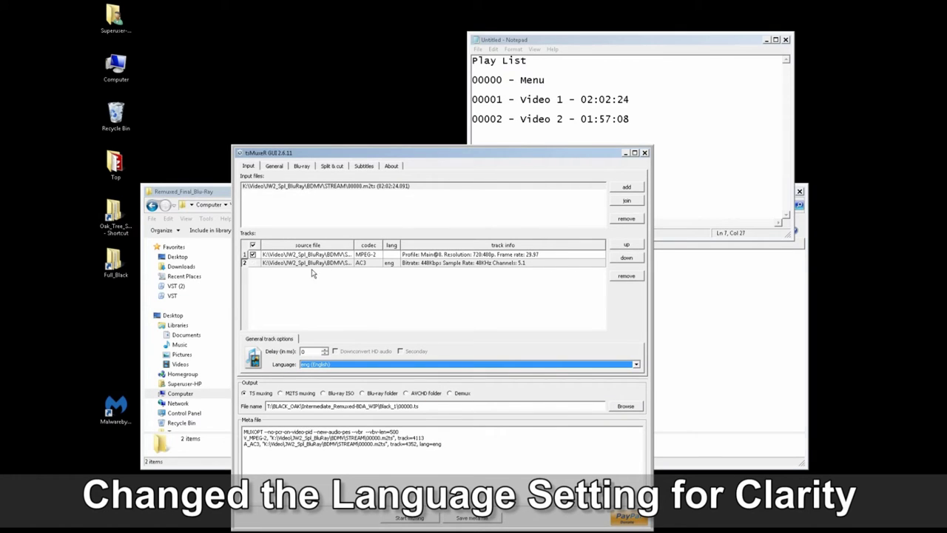
pyautogui.click(627, 186)
pyautogui.click(282, 294)
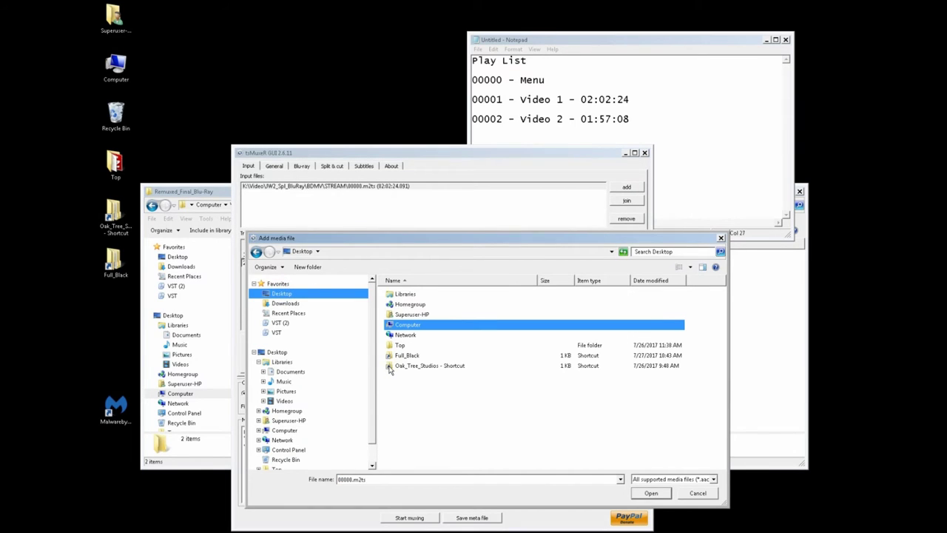
# Add Black1.srt from Oak_Tree_Studios > DVD-to-BluRay and set its subtitle language to English
pyautogui.doubleClick(390, 367)
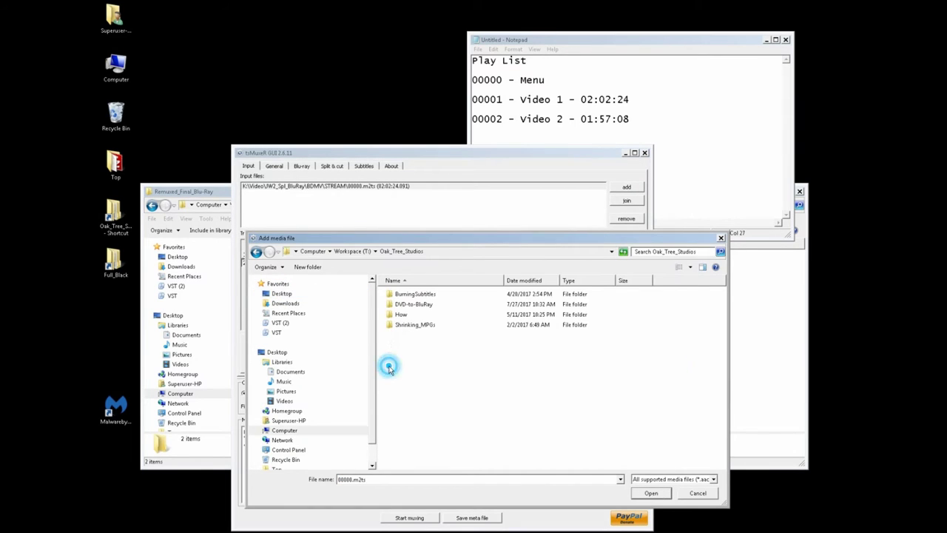
pyautogui.doubleClick(390, 305)
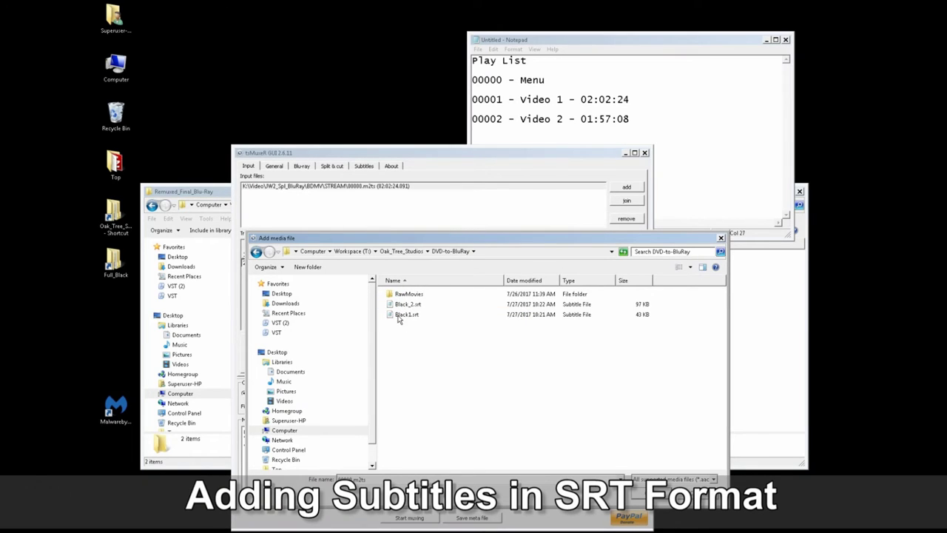
pyautogui.click(399, 315)
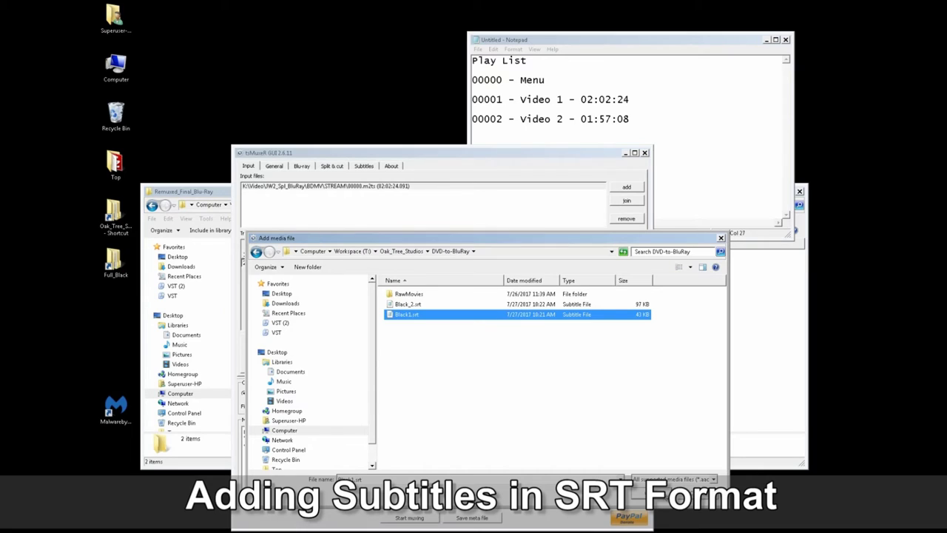
pyautogui.click(658, 491)
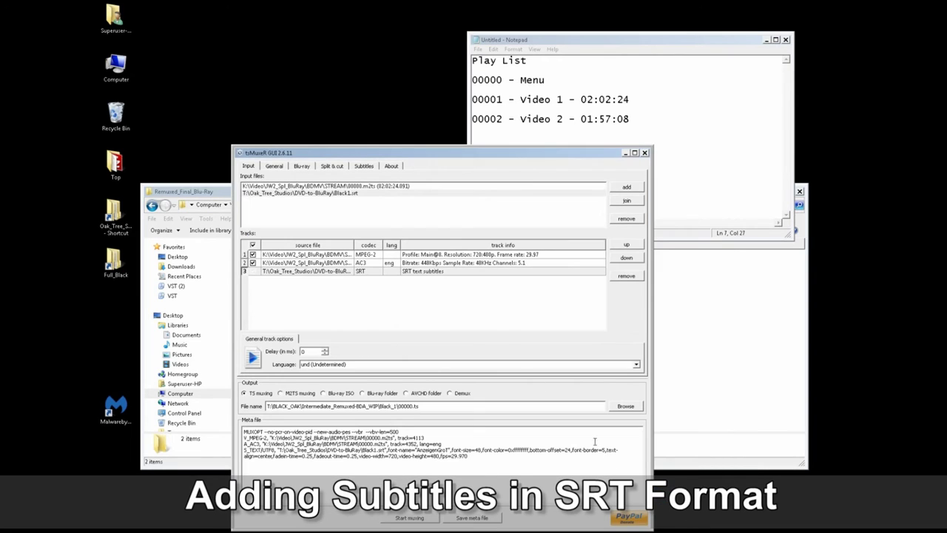
pyautogui.click(430, 272)
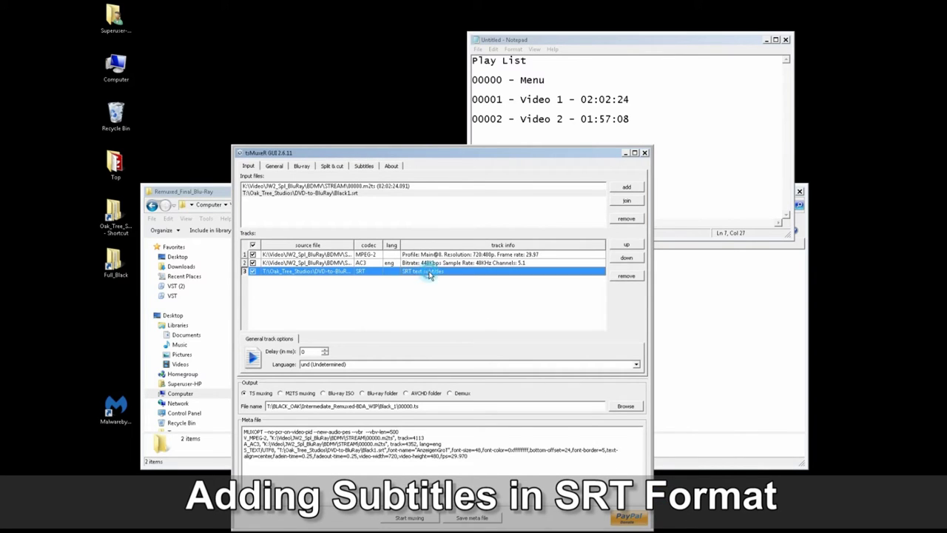
pyautogui.click(636, 364)
pyautogui.click(592, 398)
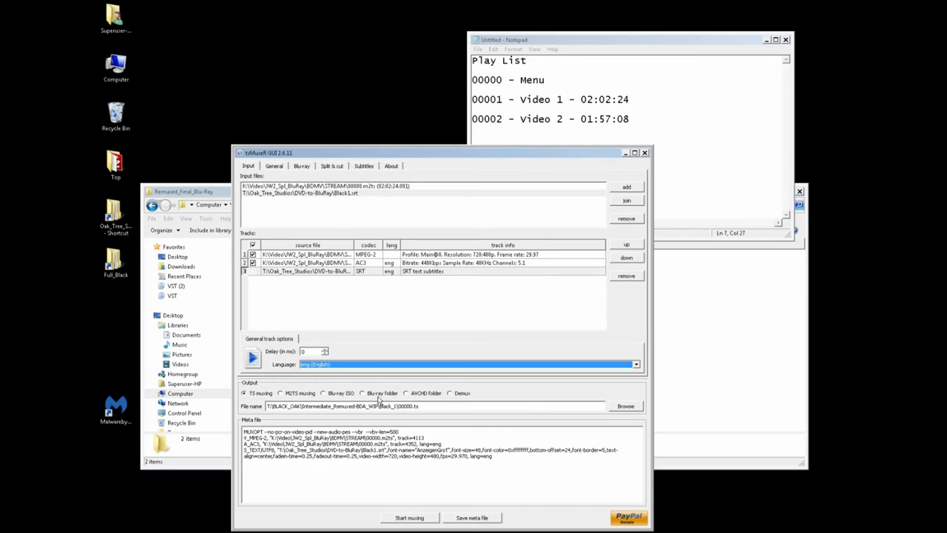
# Choose Blu-ray folder output, then review the General, Blu-ray, Split & cut and Subtitles tabs
pyautogui.click(361, 393)
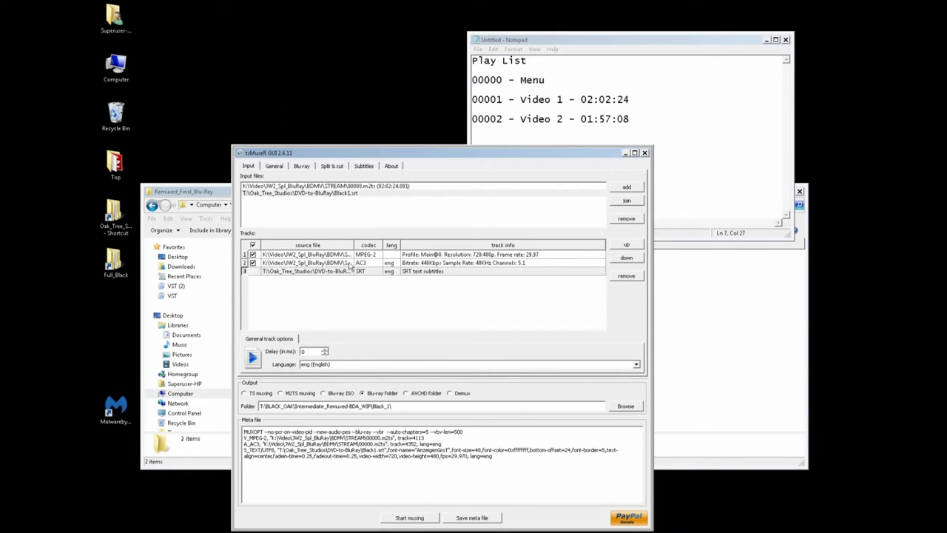
pyautogui.click(275, 167)
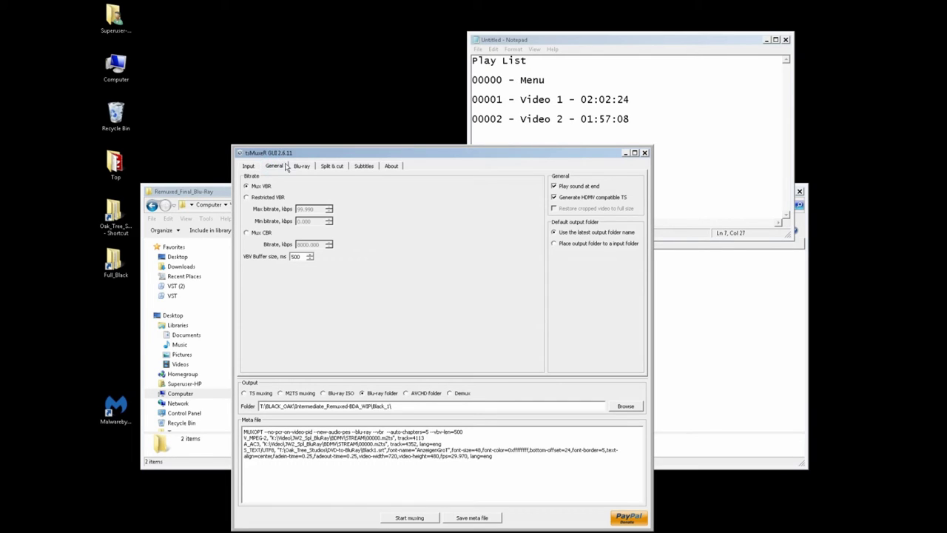
pyautogui.click(302, 166)
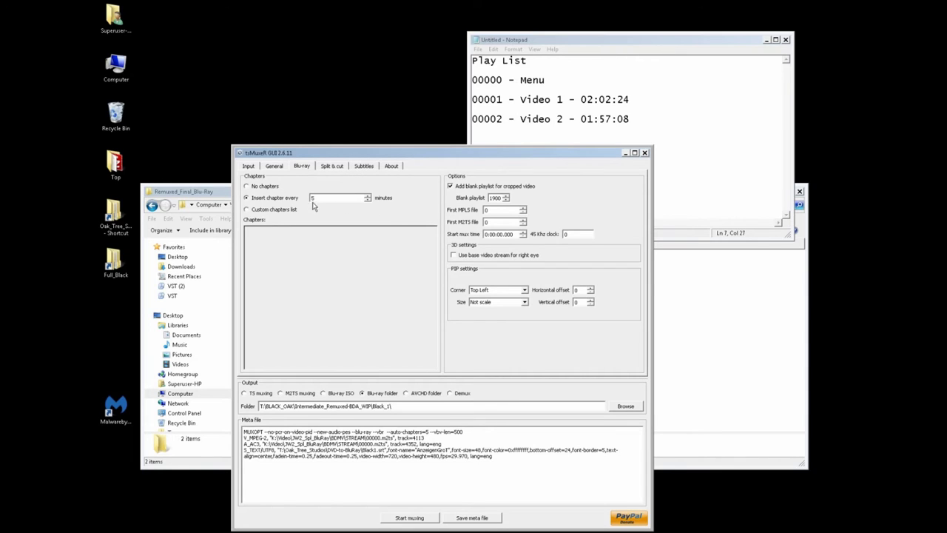
pyautogui.click(273, 167)
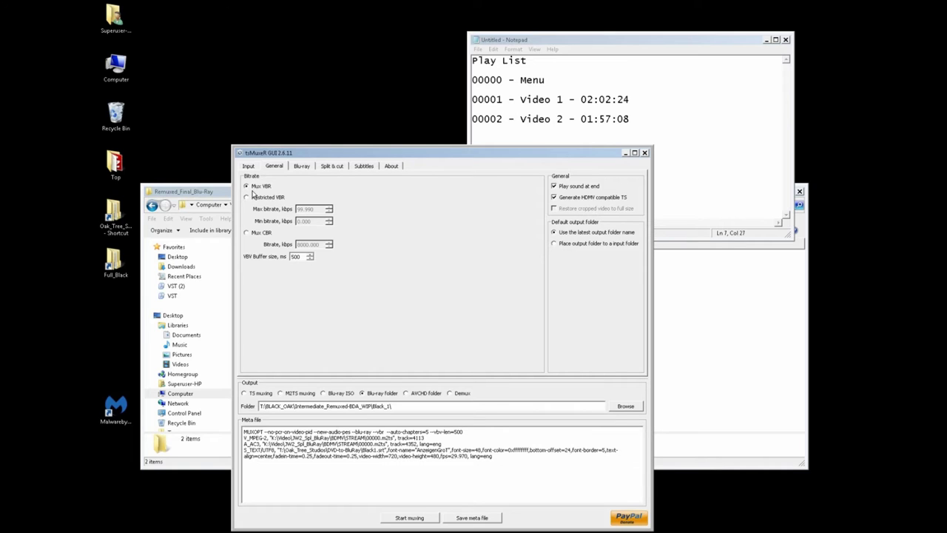
pyautogui.click(303, 166)
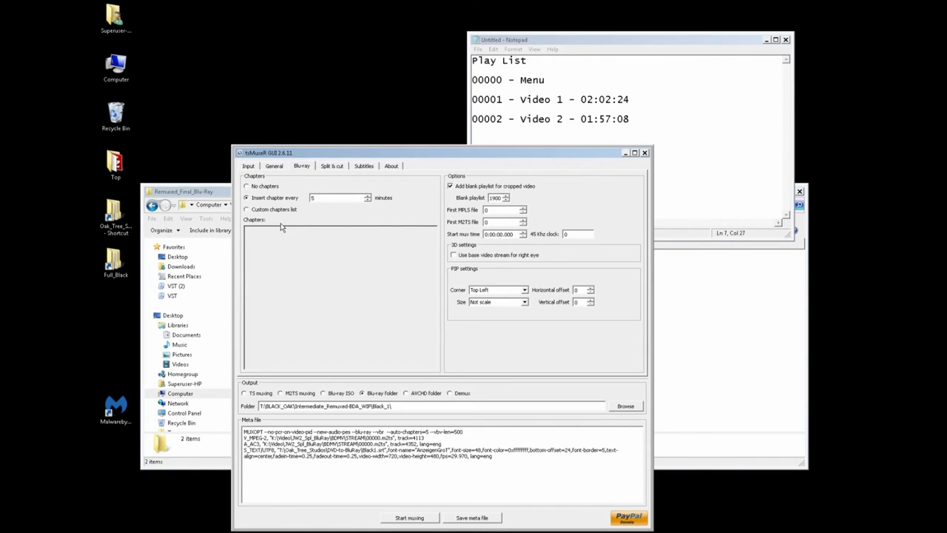
pyautogui.click(333, 166)
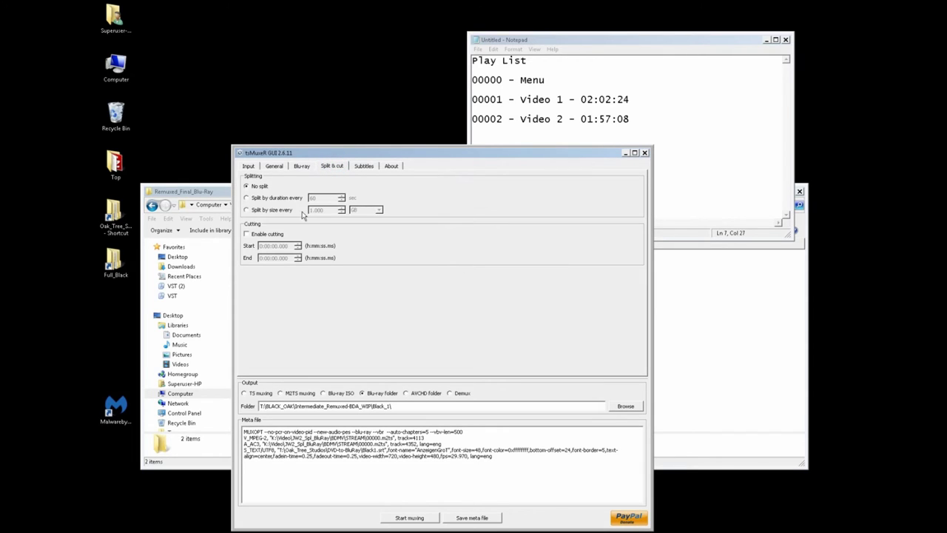
pyautogui.click(364, 167)
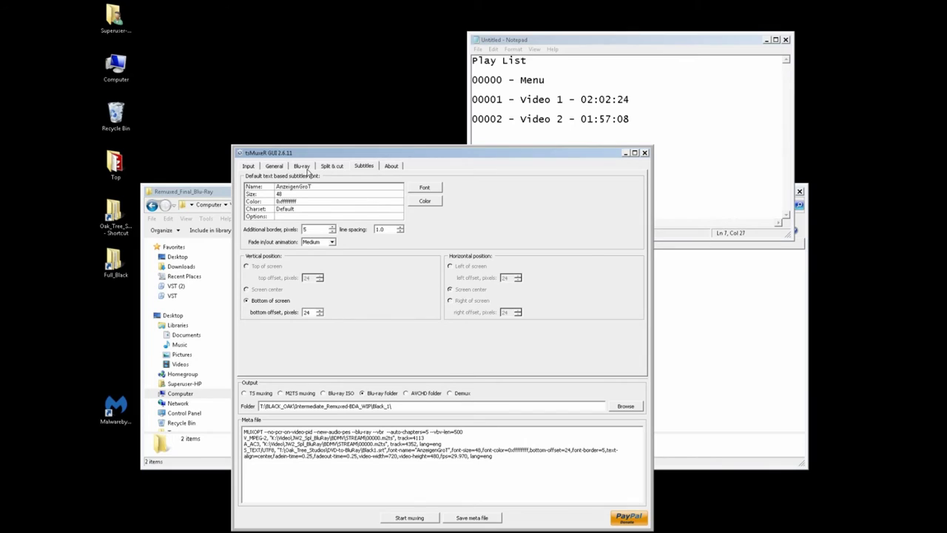
pyautogui.click(248, 166)
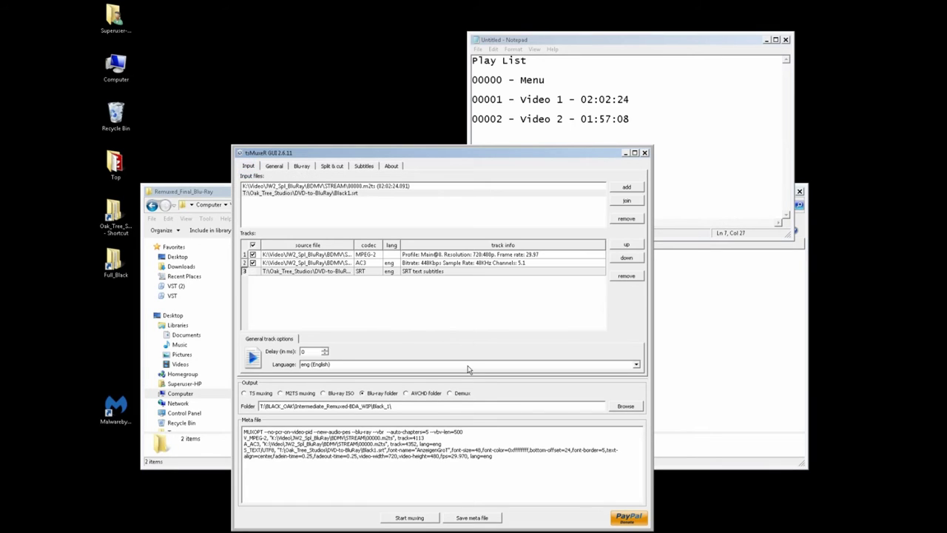